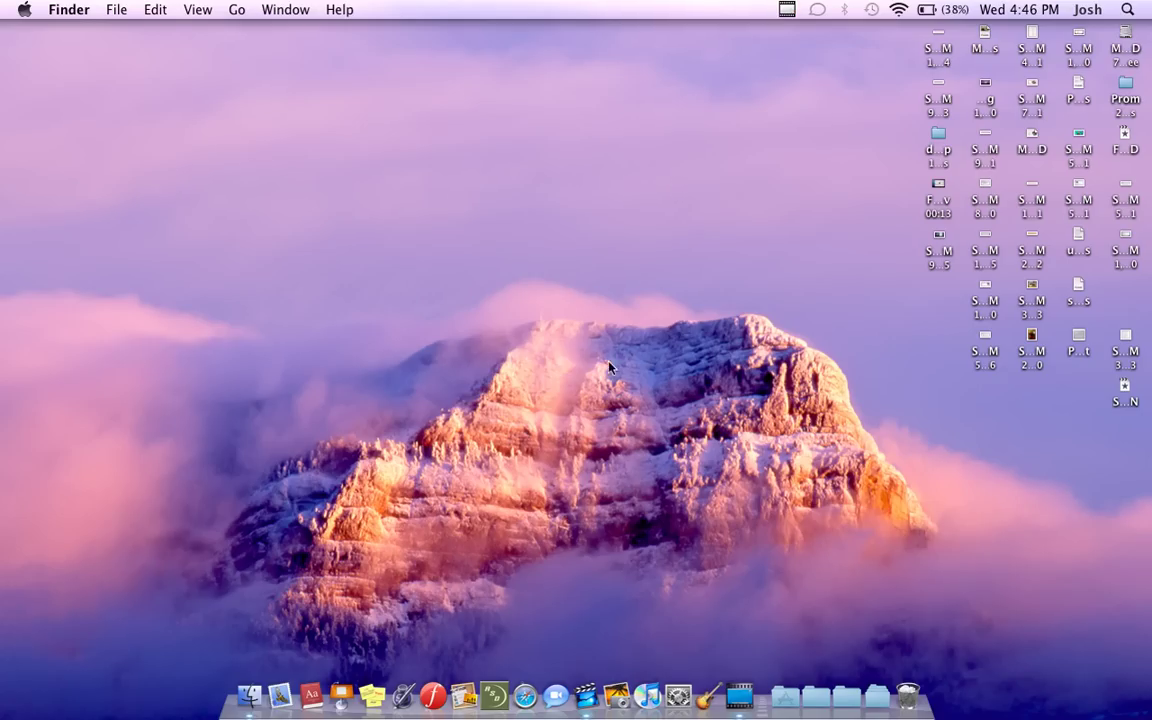
Launch iMovie HD from the Dock to open the SPLIT SCREEN project
click(589, 698)
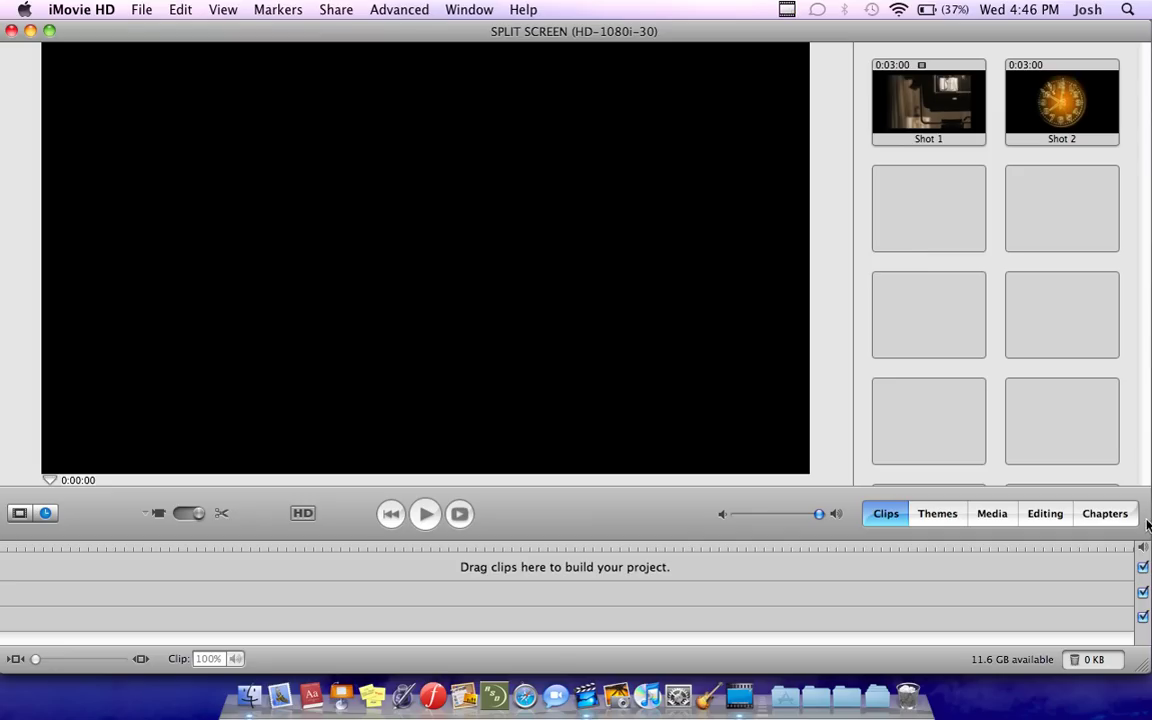
Add Shot 1 (LISTEN) and then Shot 2 (clock) to the timeline, ending with Shot 1 selected
click(942, 119)
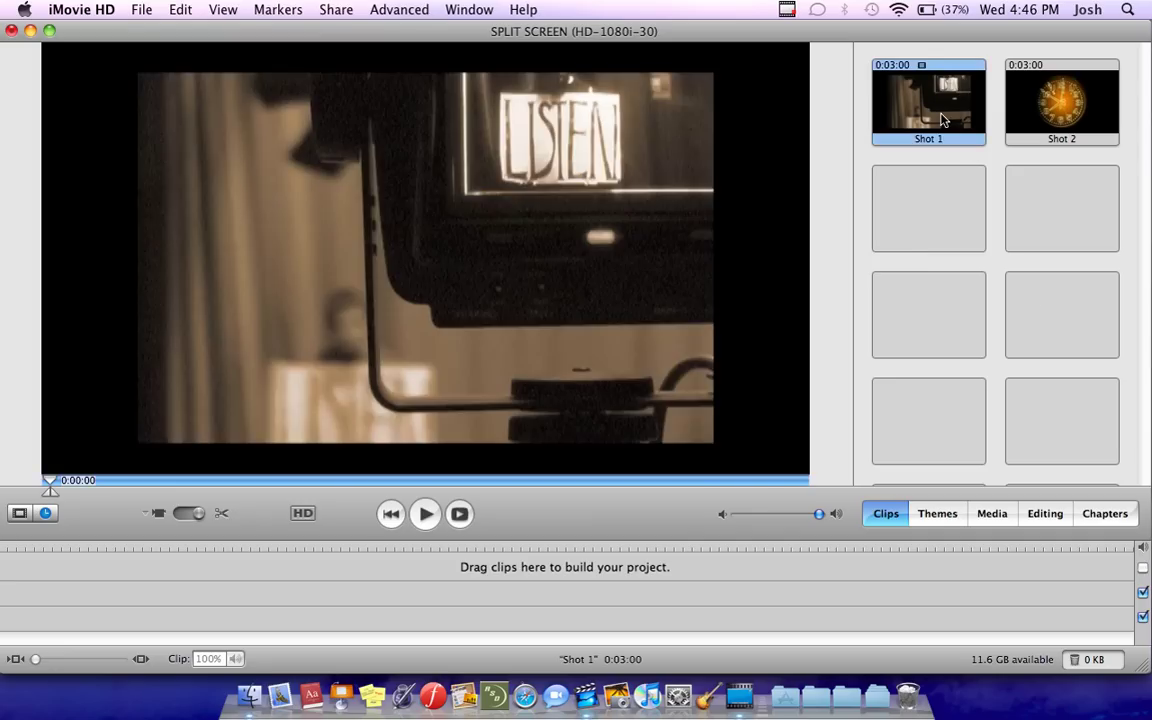
click(1014, 110)
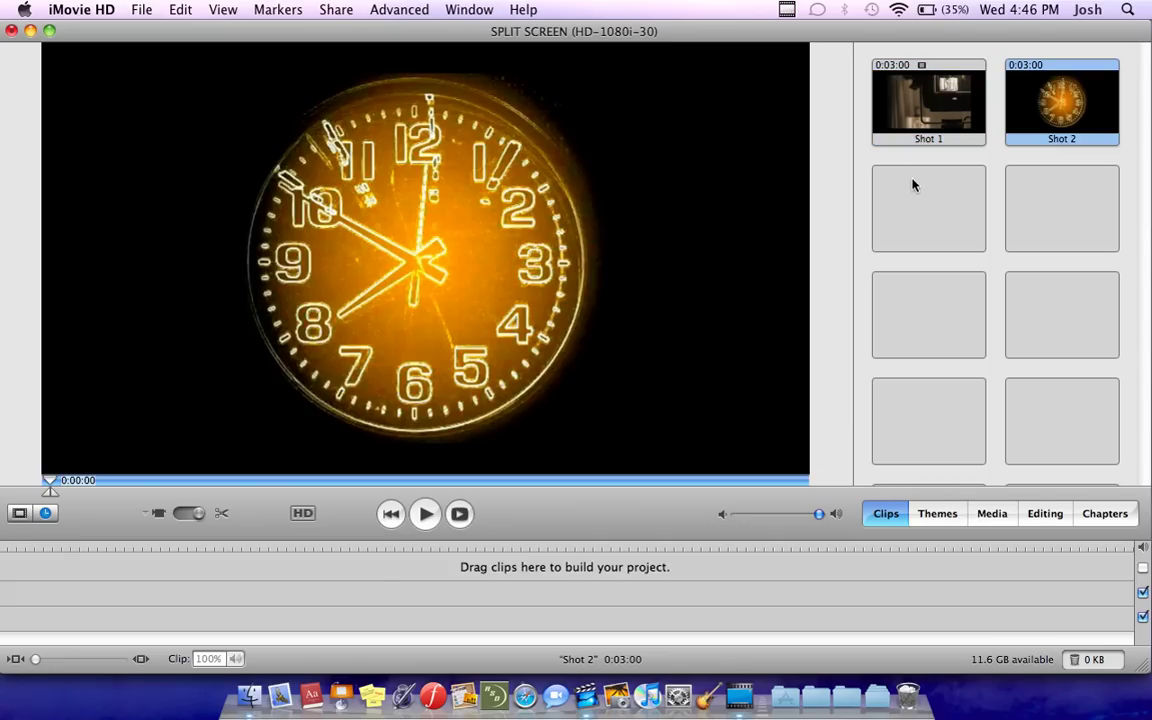
drag(914, 124, 133, 575)
drag(1055, 105, 1060, 575)
click(586, 627)
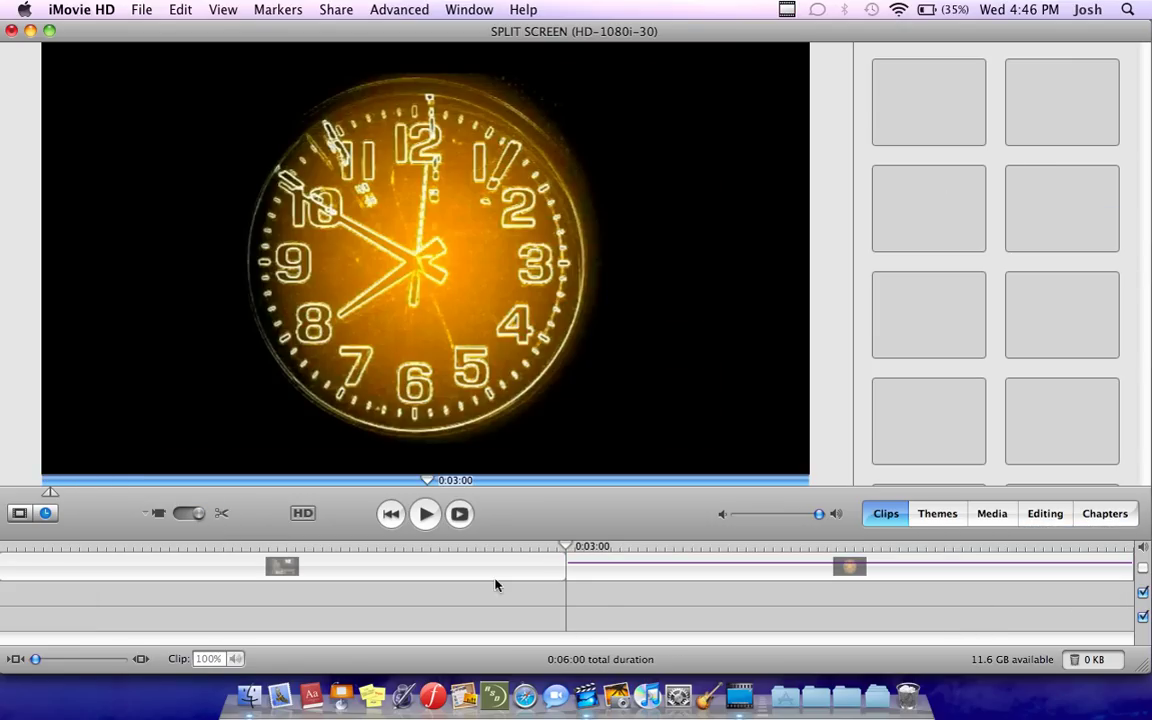
click(494, 581)
click(575, 585)
click(529, 580)
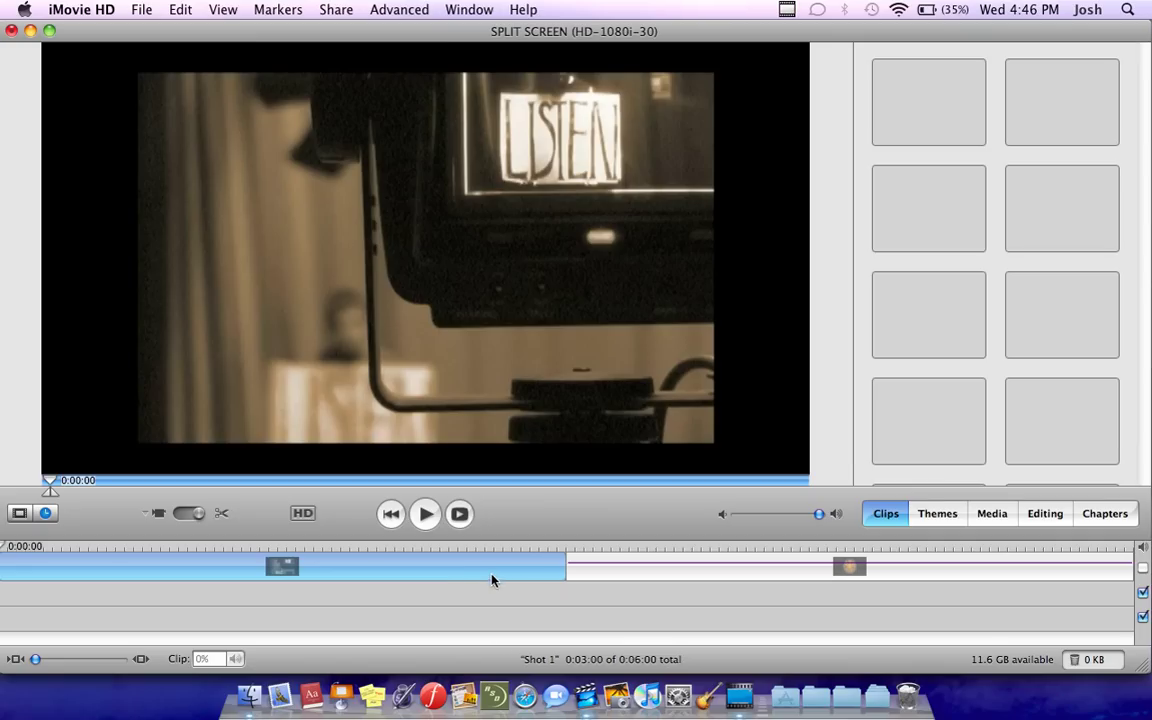
Pick the Crop effect under cf/x (universal) in Video FX for Shot 1
click(1048, 514)
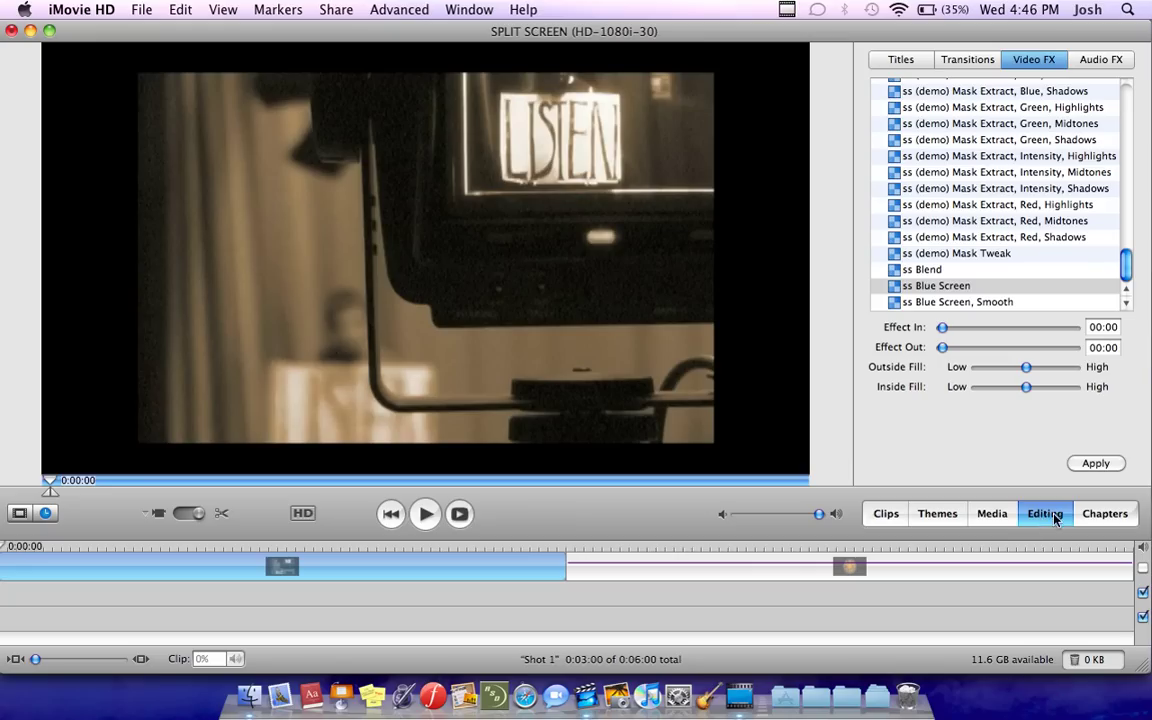
scroll(965, 268, up, 10)
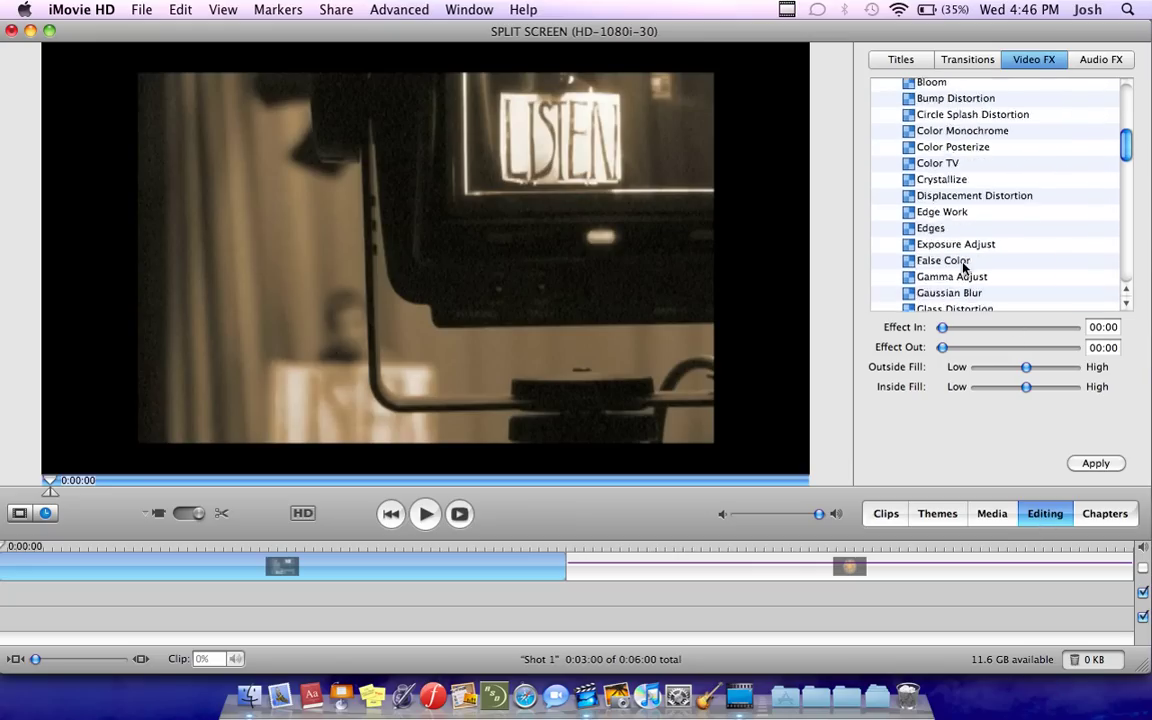
scroll(965, 268, up, 3)
scroll(965, 268, down, 10)
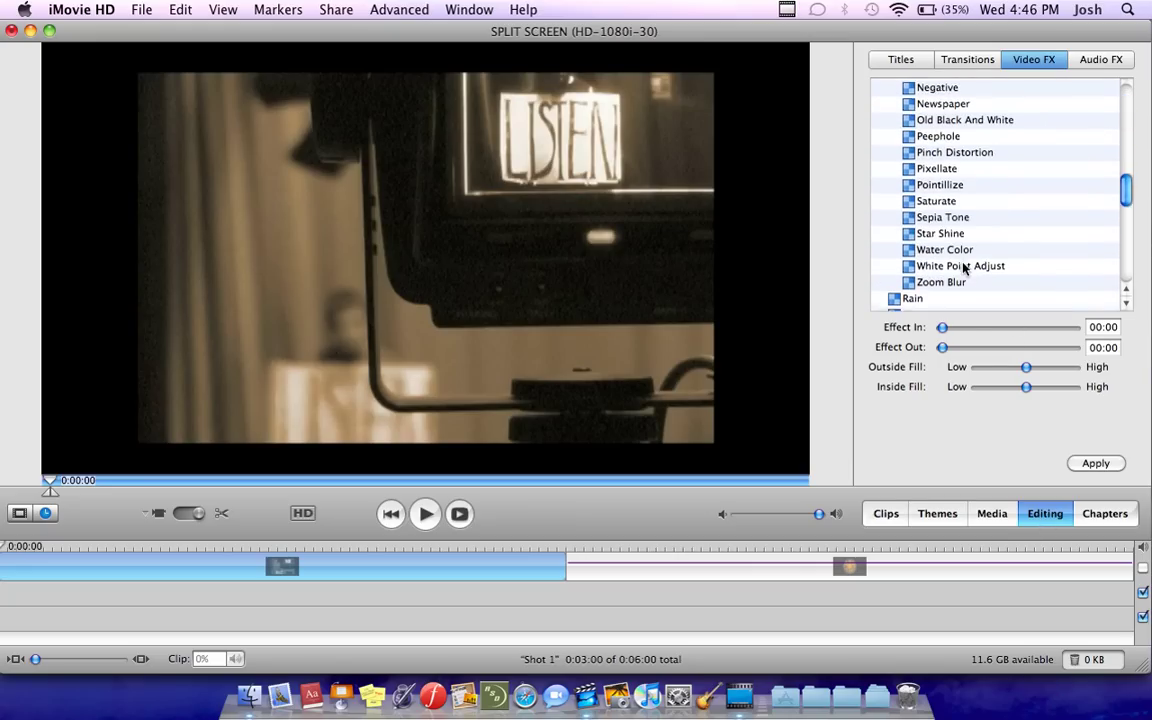
scroll(965, 268, down, 5)
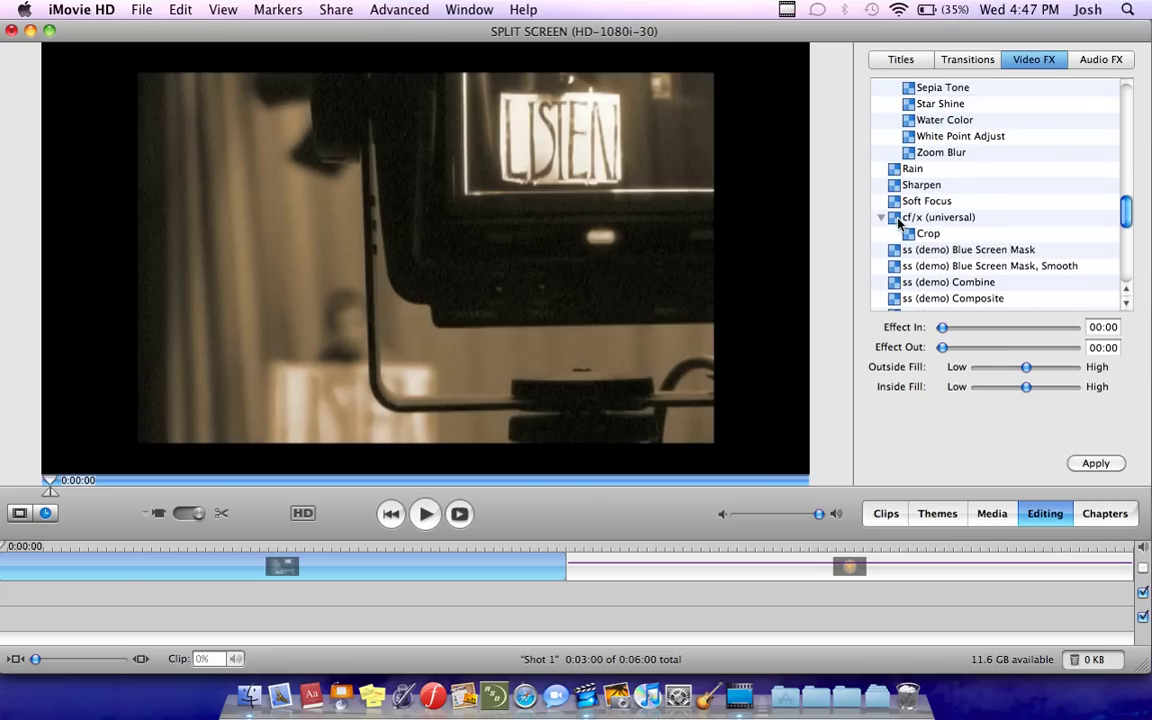
click(928, 235)
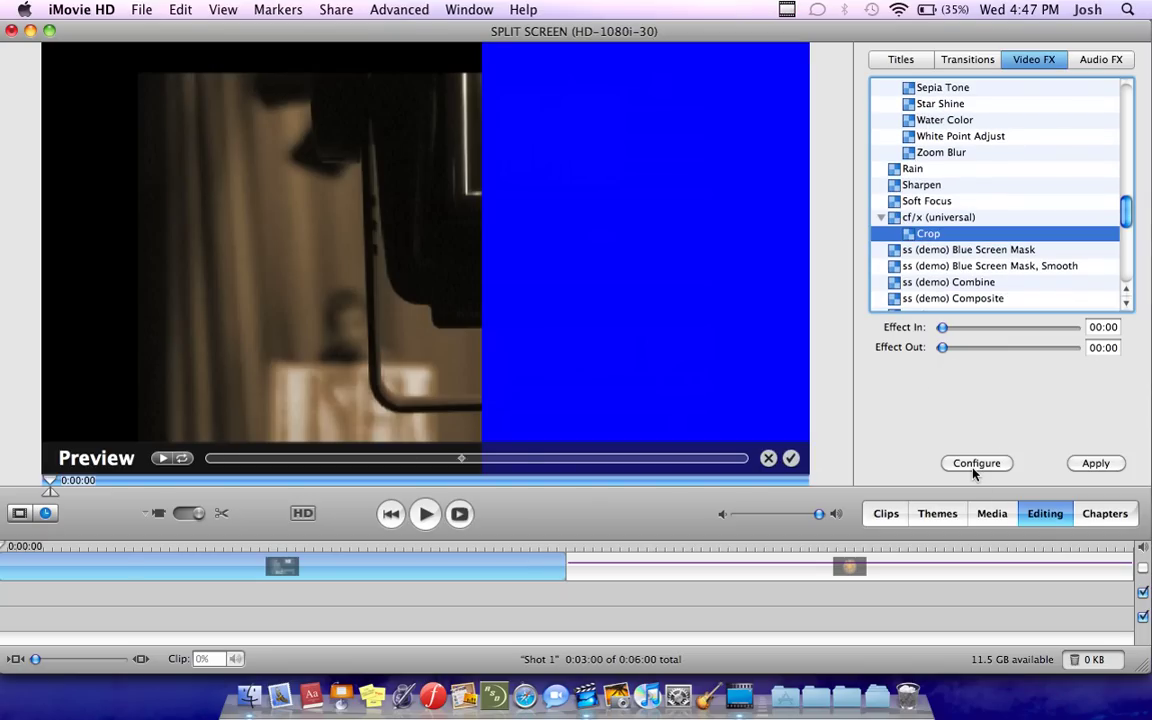
Drag the crop handles in Plug-In Configuration so the picture's left edge sits at the frame's middle
click(975, 464)
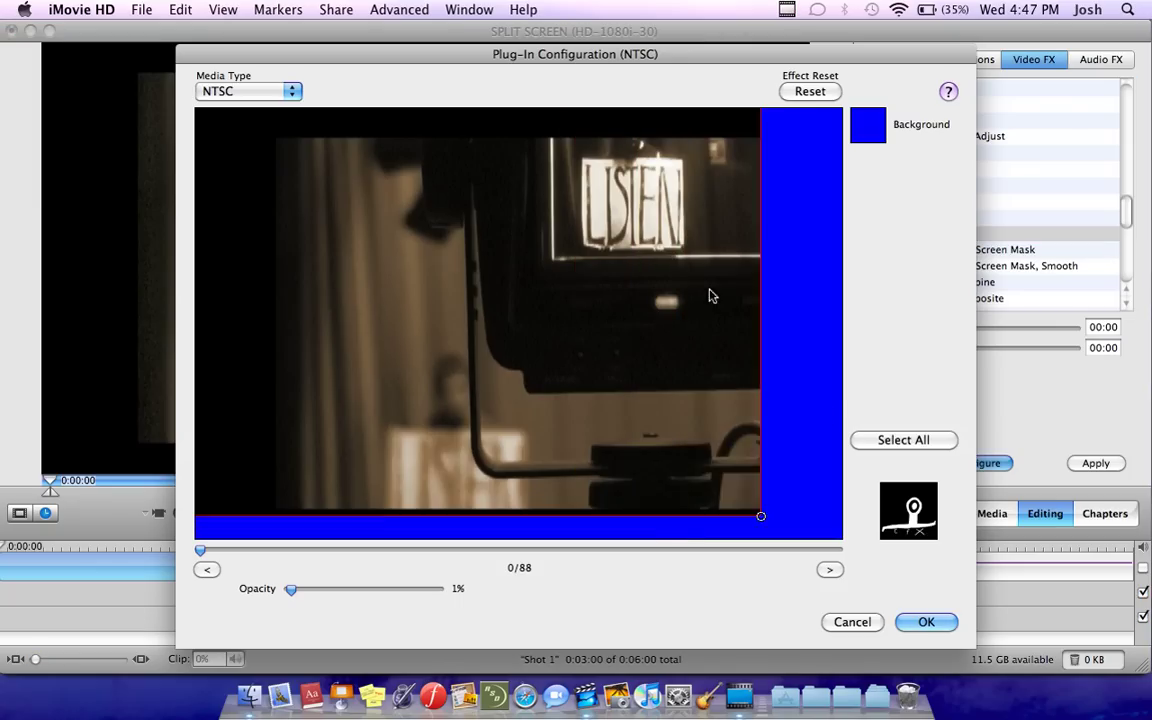
drag(827, 486, 559, 413)
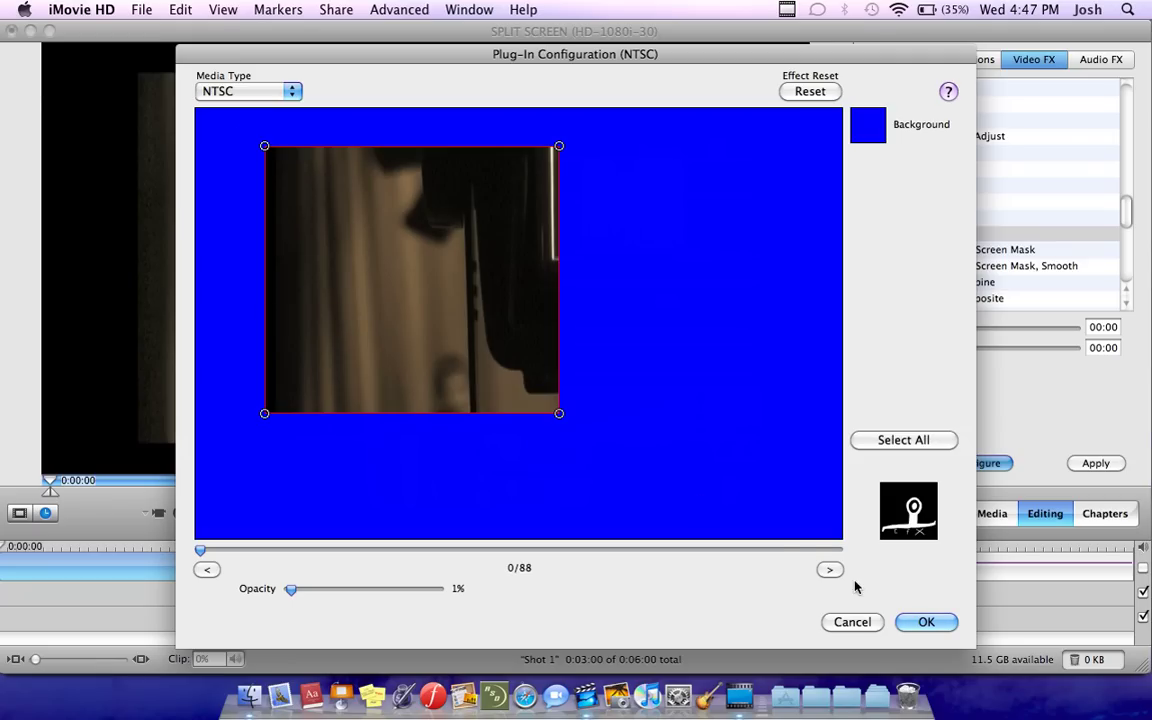
drag(810, 549, 843, 556)
drag(816, 146, 843, 44)
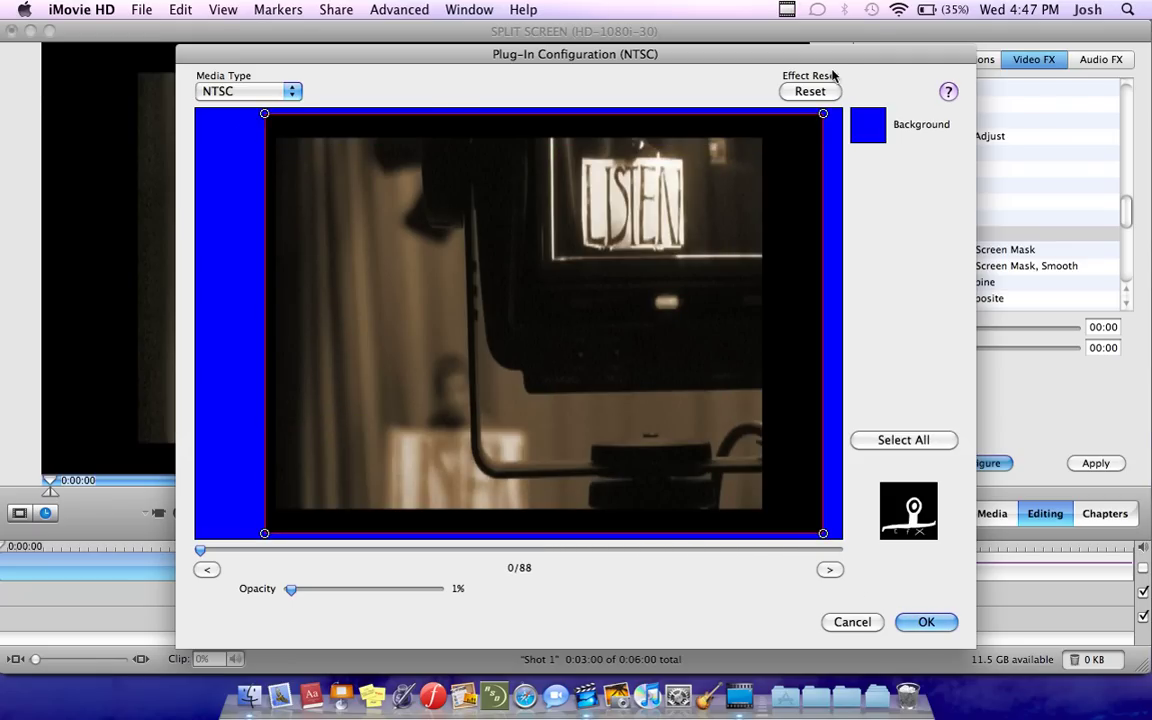
drag(264, 113, 411, 226)
mouse_move(351, 539)
mouse_down()
mouse_move(356, 497)
mouse_move(344, 526)
mouse_up()
drag(338, 577, 357, 550)
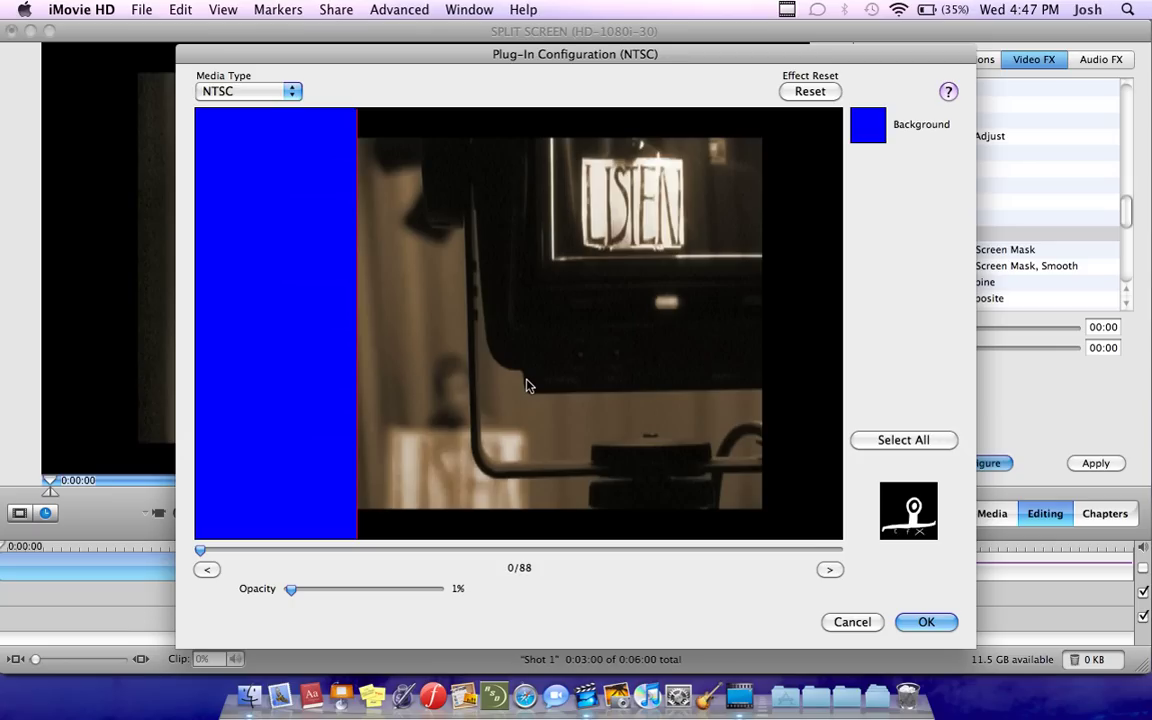
drag(527, 381, 678, 383)
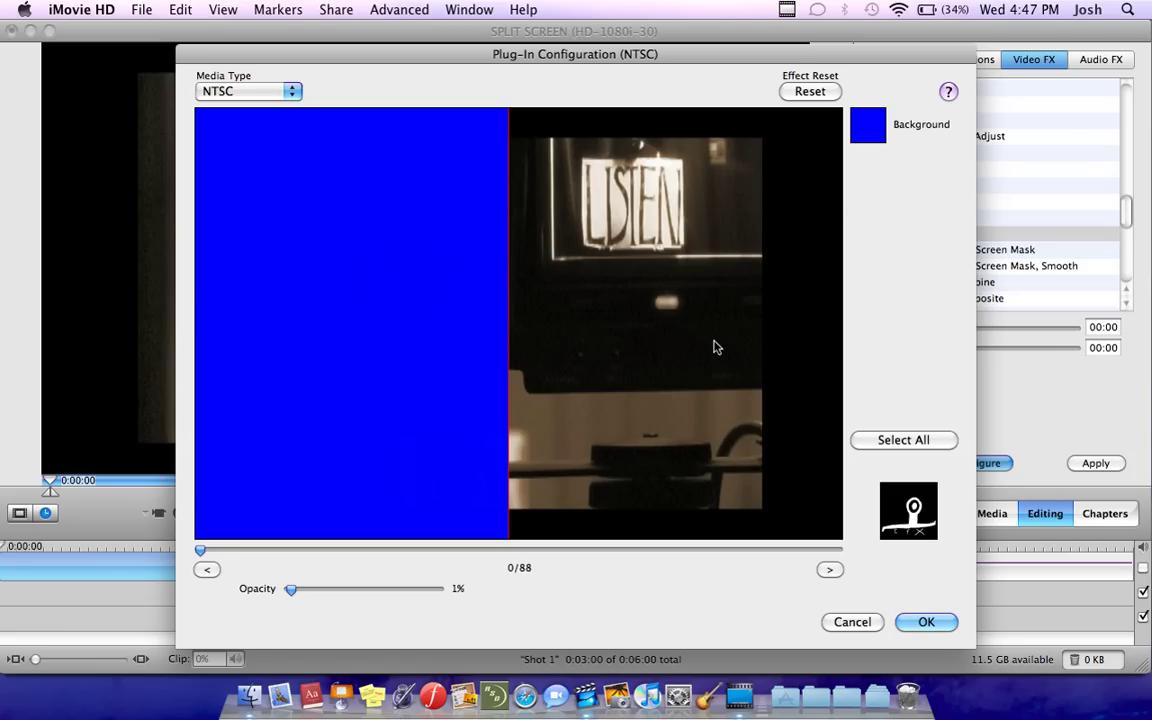
Set the crop background colour to the Blueberry crayon
click(870, 125)
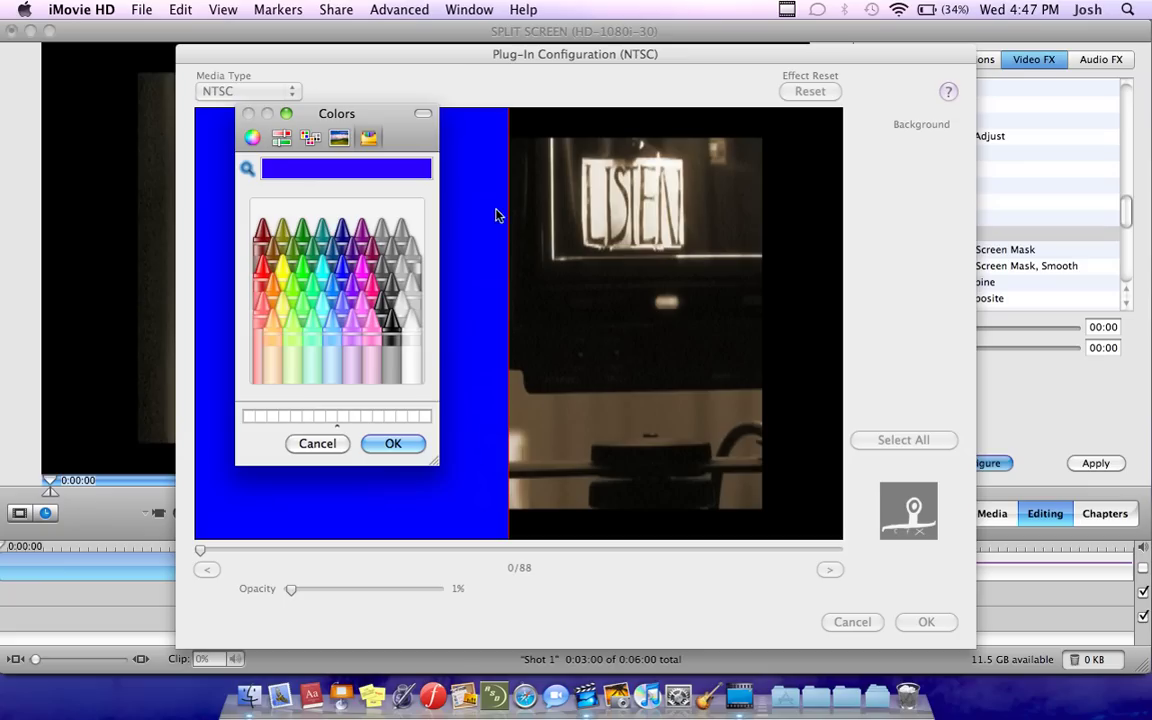
click(342, 269)
click(382, 444)
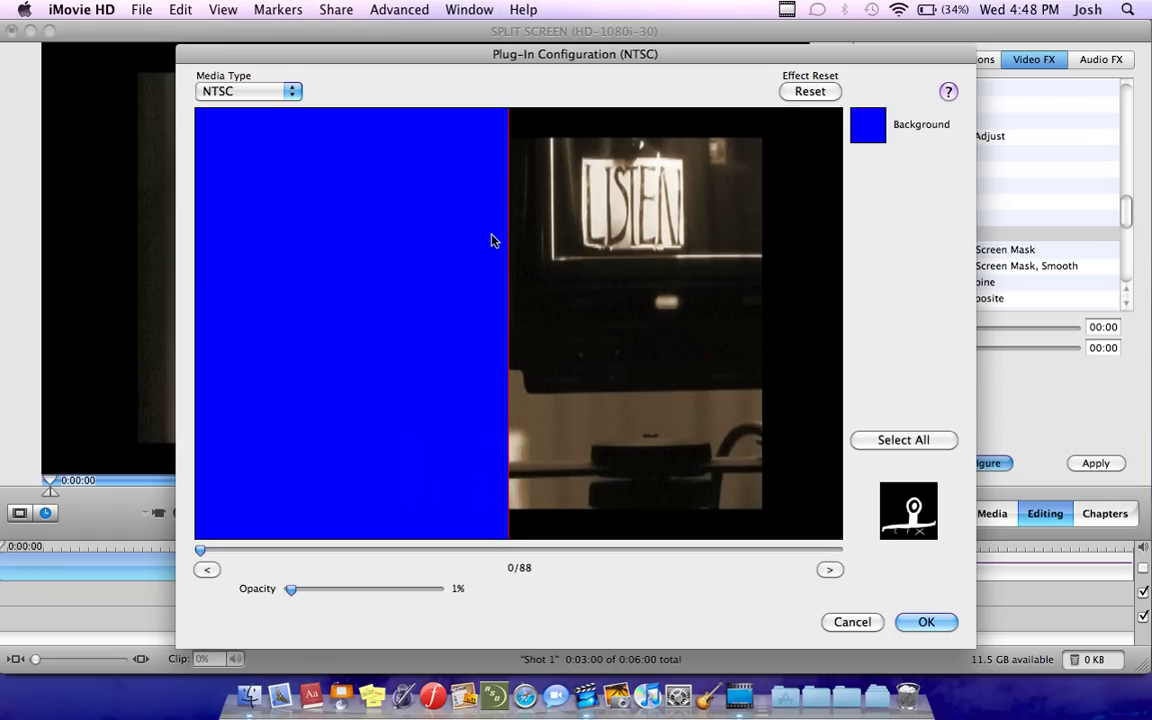
Confirm the crop settings and apply them to Shot 1, allowing the clip conversion
click(918, 624)
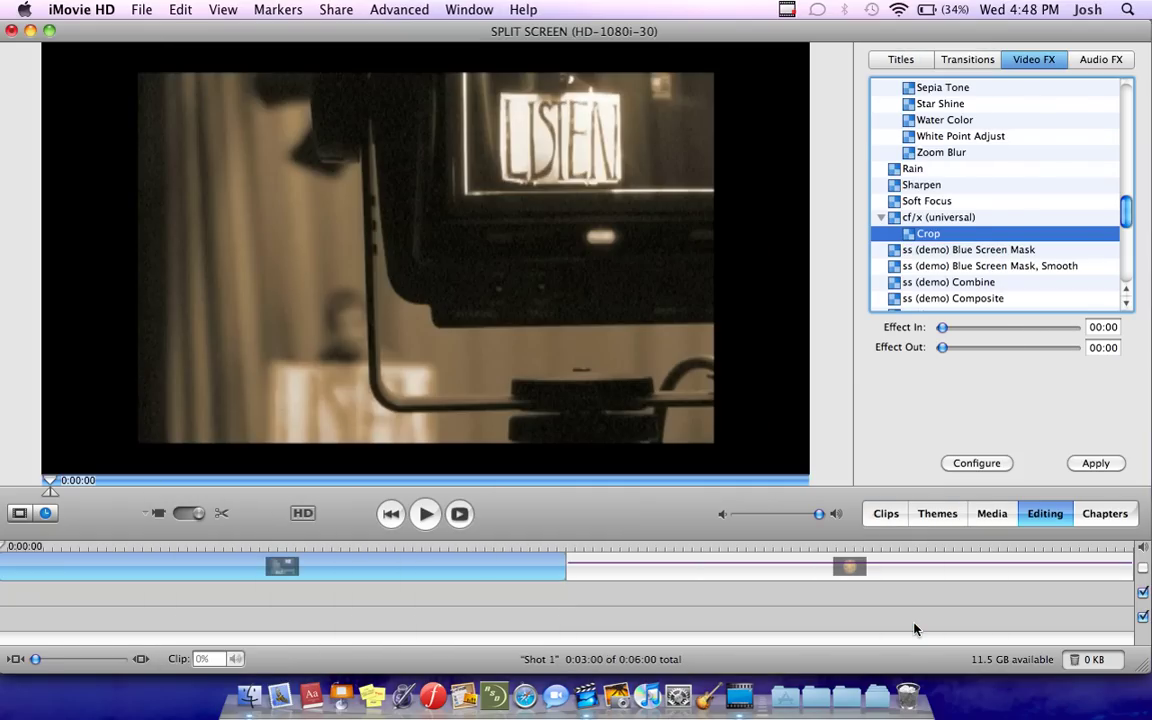
click(1100, 464)
click(750, 266)
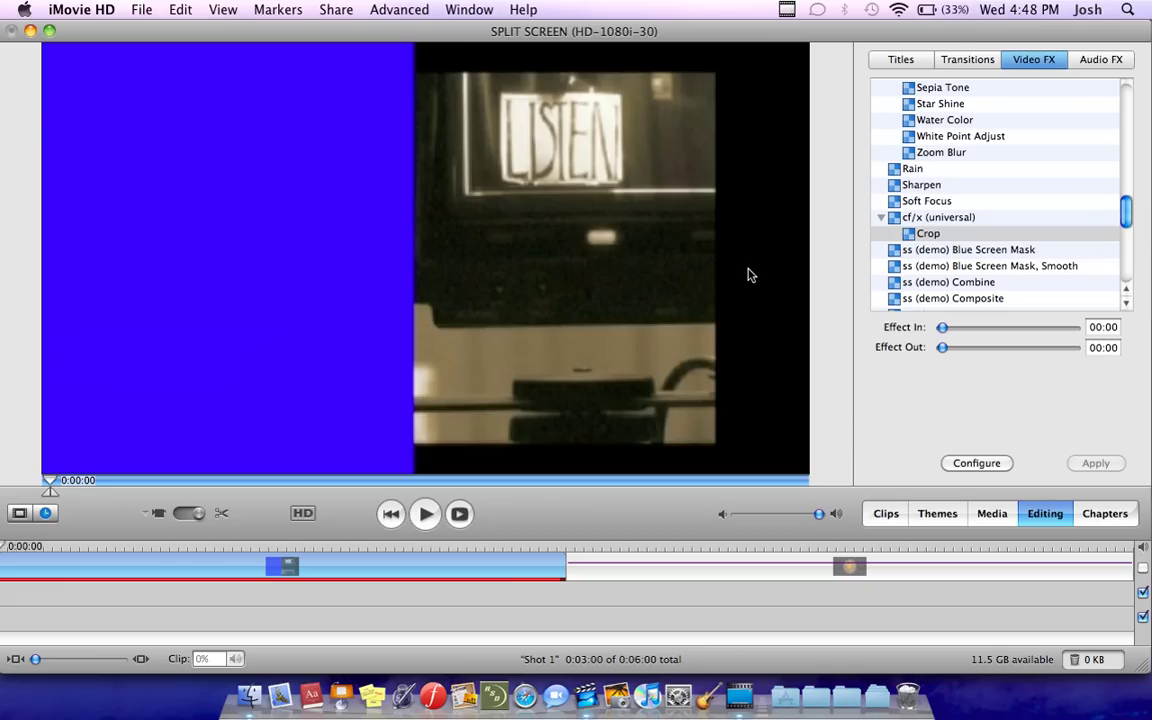
Deselect the timeline clip, save the project, and reselect the Crop effect
click(591, 580)
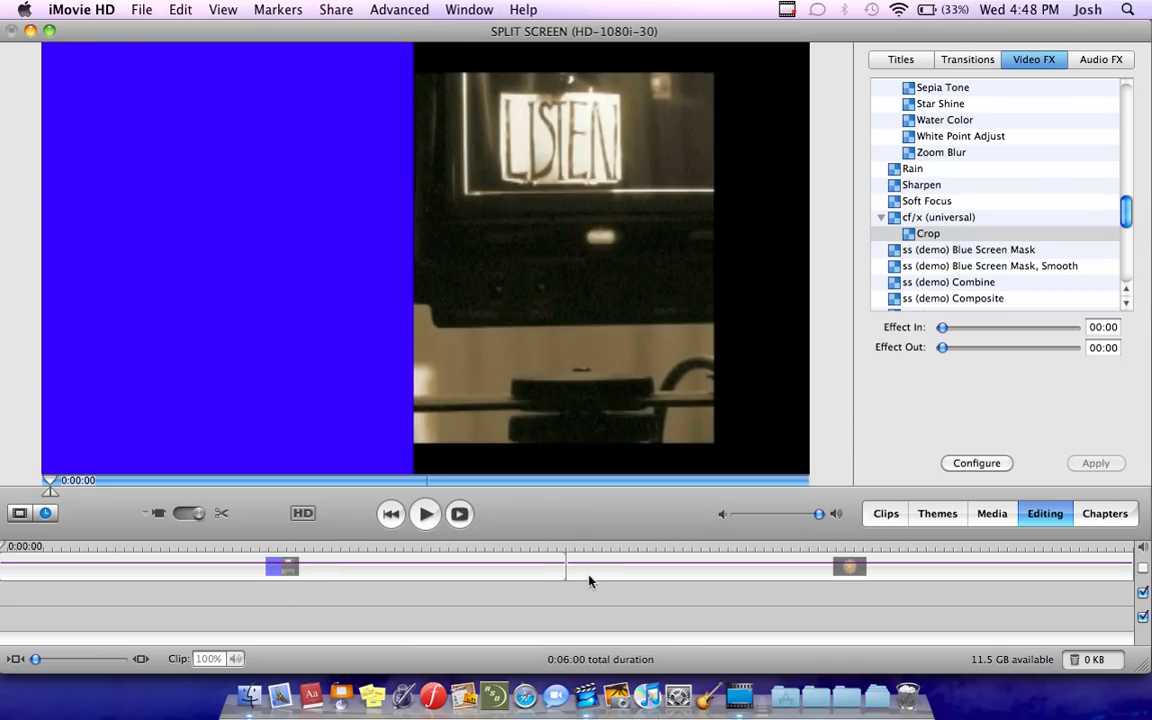
key(super+s)
click(975, 153)
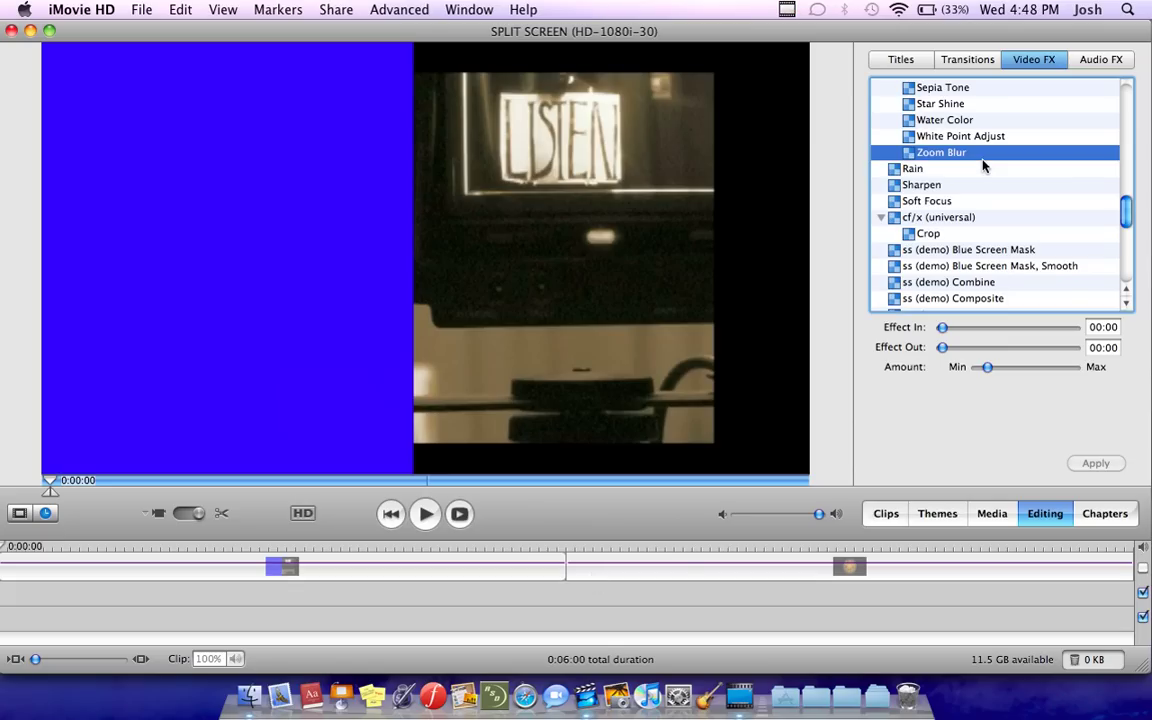
click(930, 234)
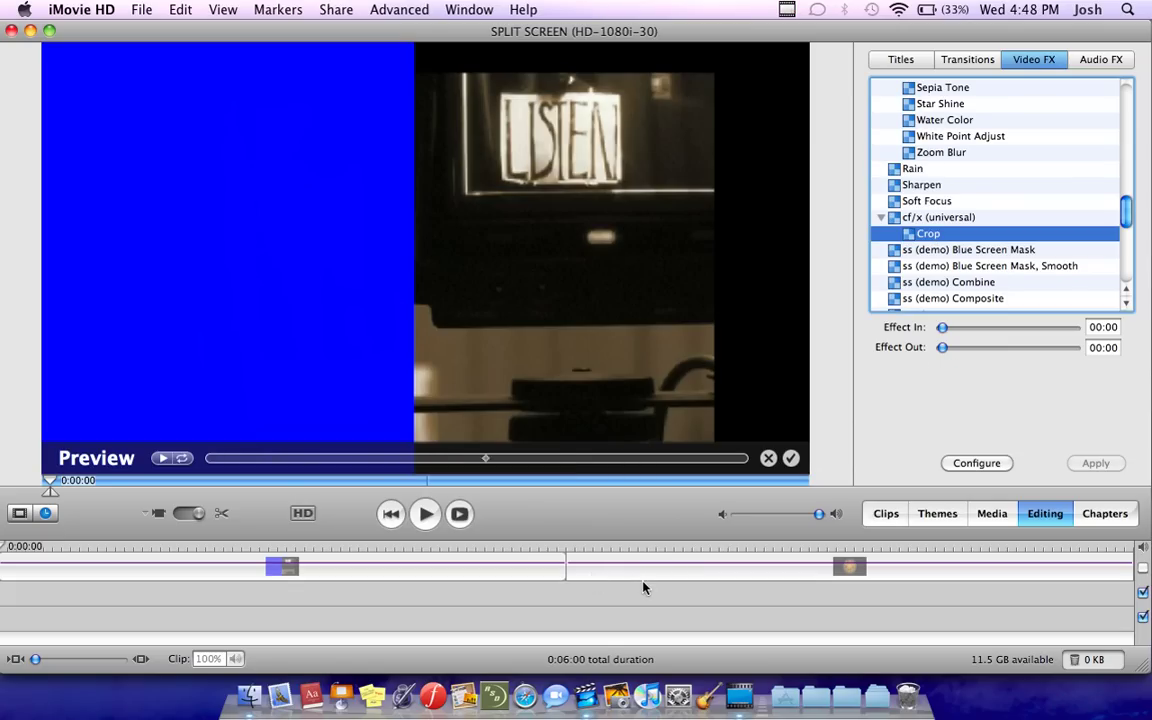
click(903, 137)
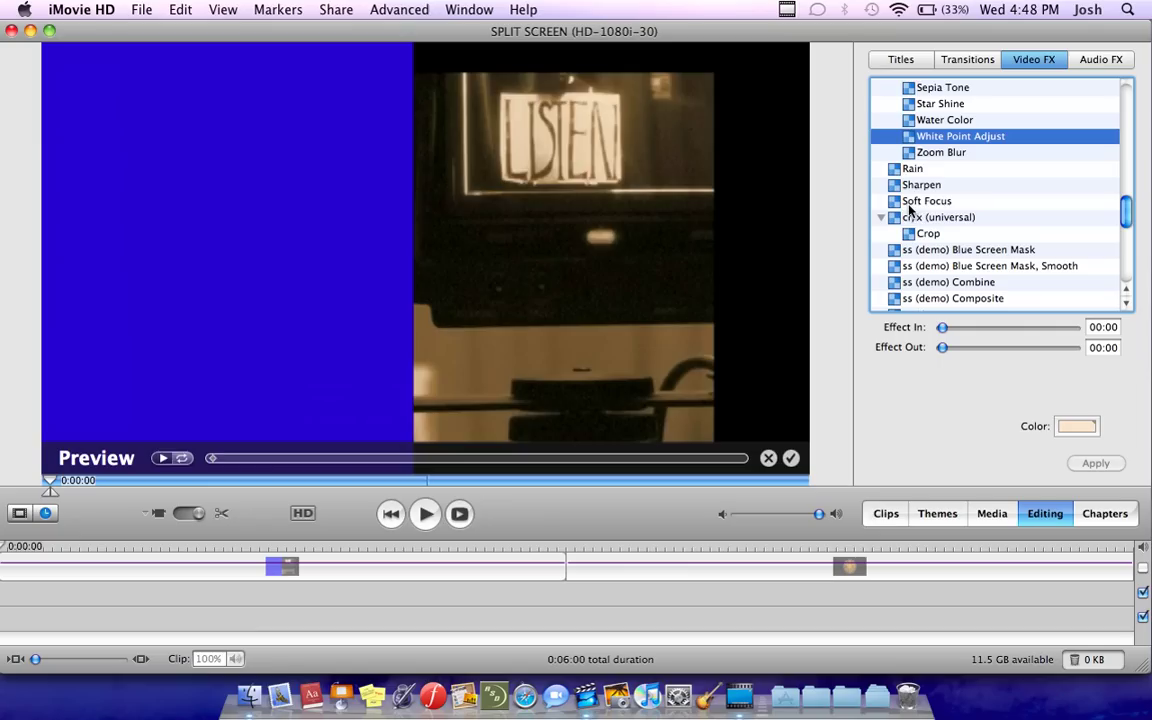
click(925, 234)
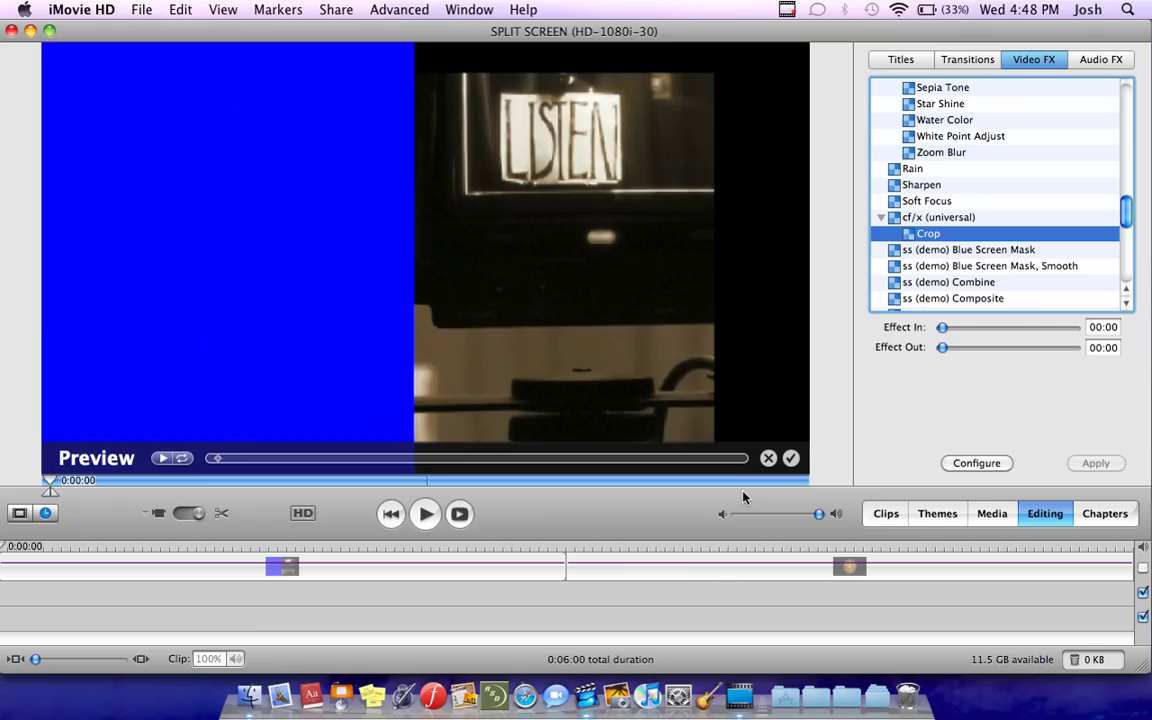
Select Shot 2, cancel the old crop settings, and choose Crop again from cf/x (universal)
click(713, 580)
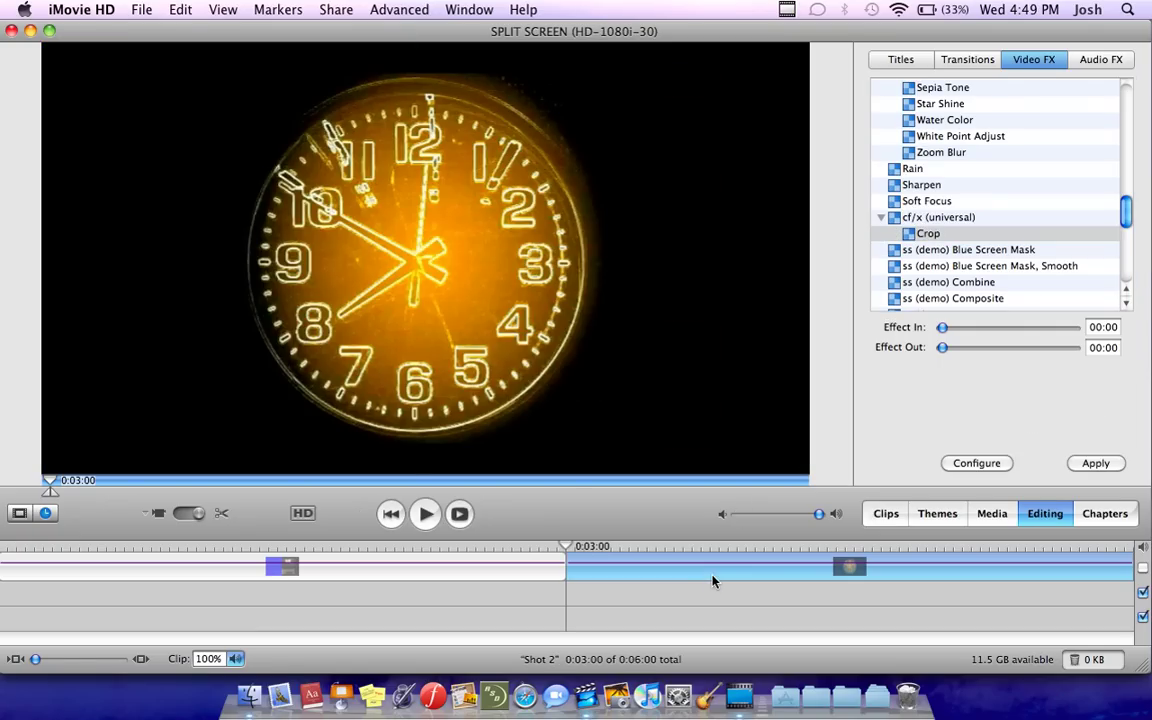
click(968, 462)
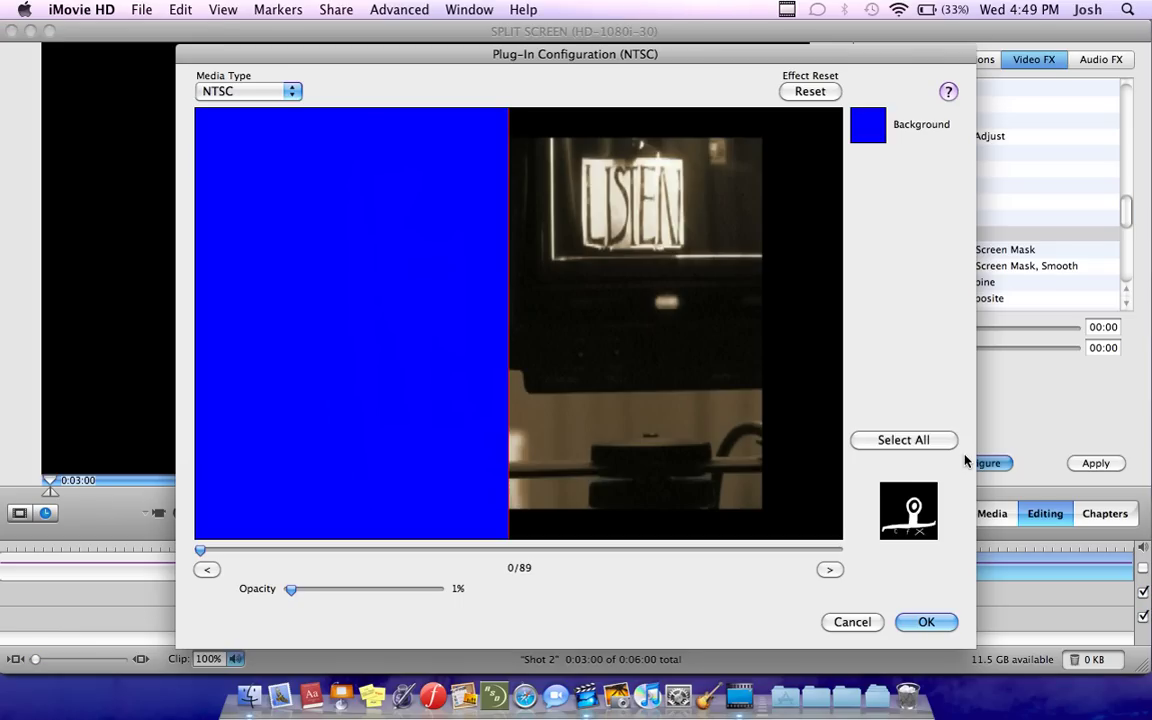
click(849, 623)
click(925, 168)
click(925, 218)
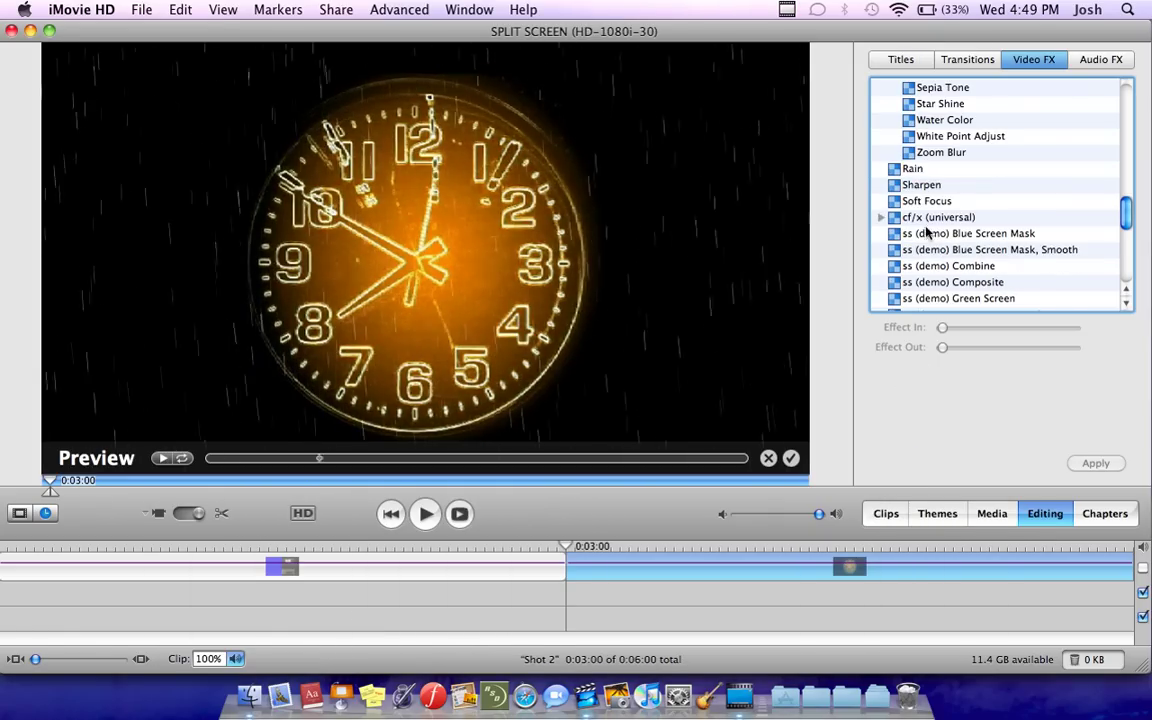
click(925, 218)
click(928, 233)
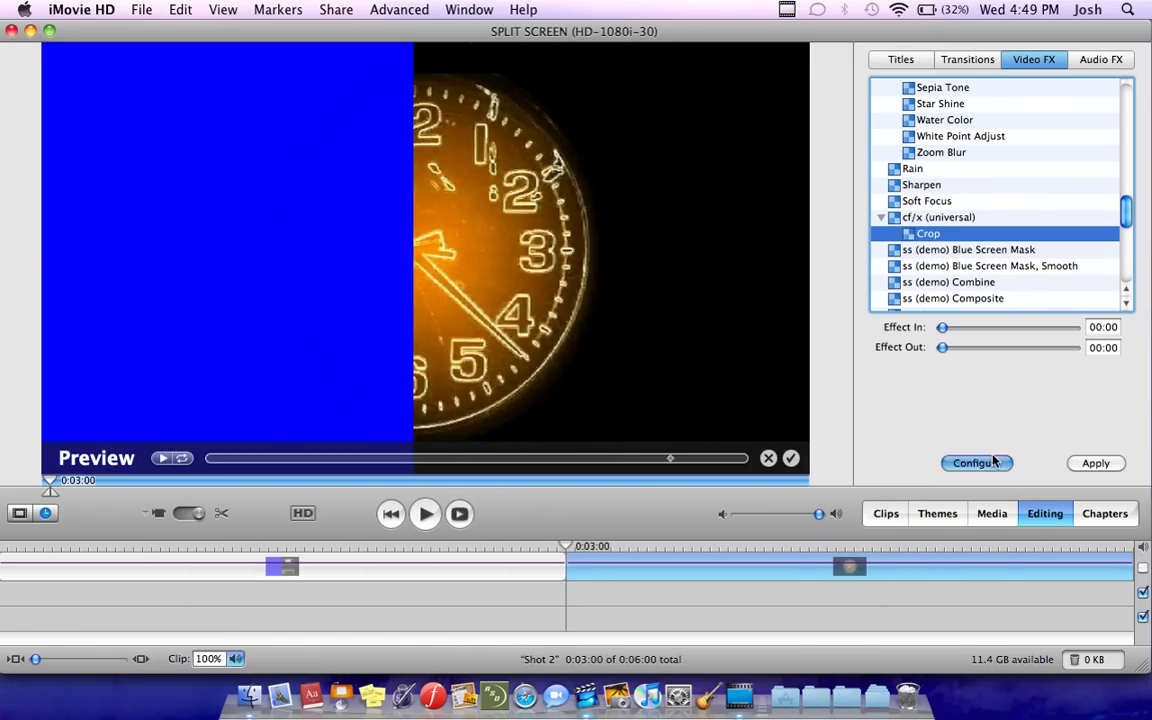
Open the Crop settings for Shot 2 to place the clock in the left half
click(990, 462)
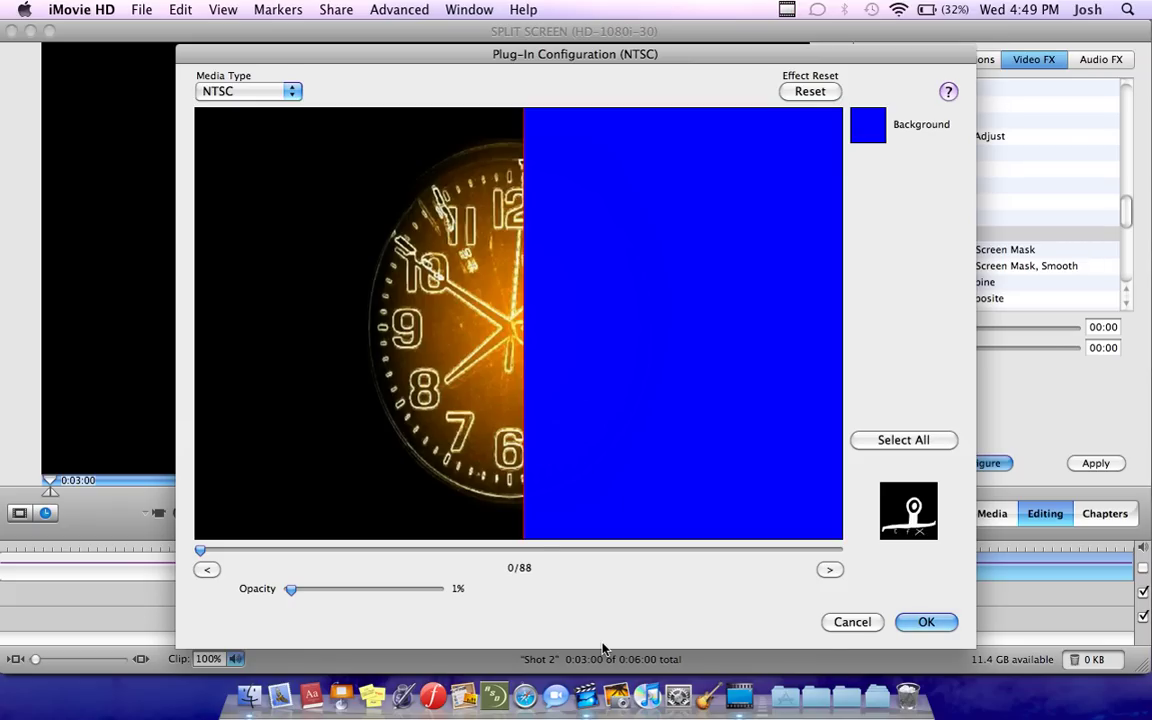
Confirm and apply the crop to the clock clip, then check frames at 0:02:26, 0:03:02 and 0:03:00
click(920, 621)
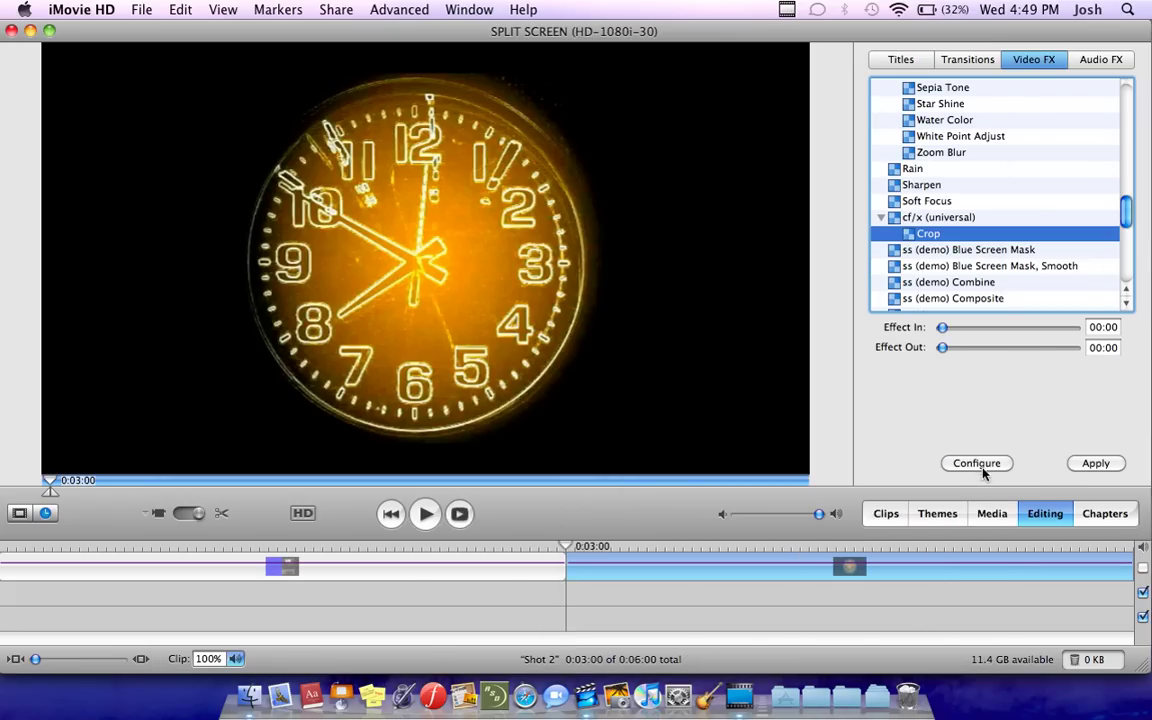
click(1095, 465)
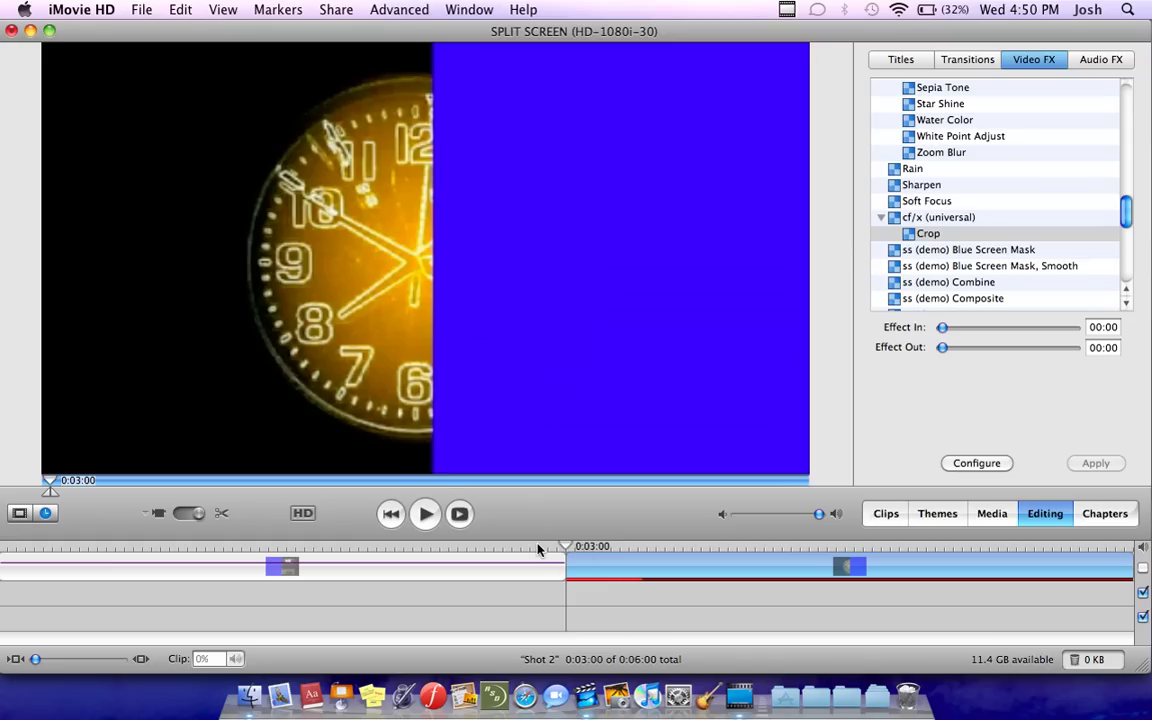
click(538, 548)
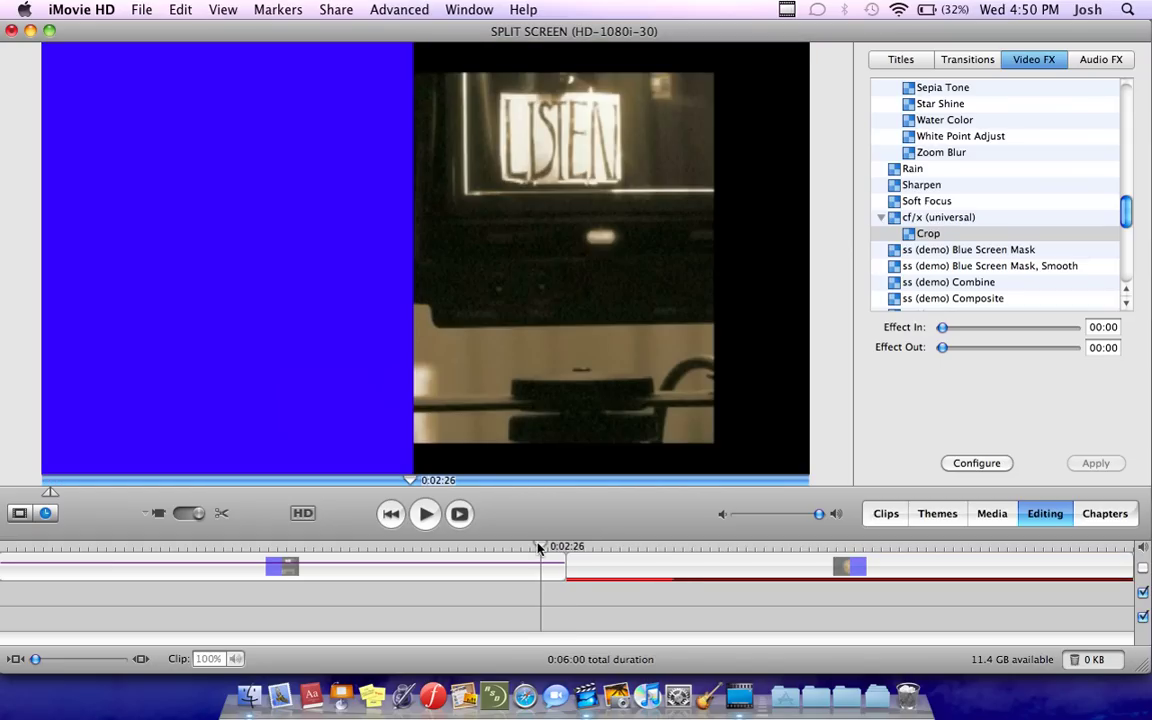
click(577, 548)
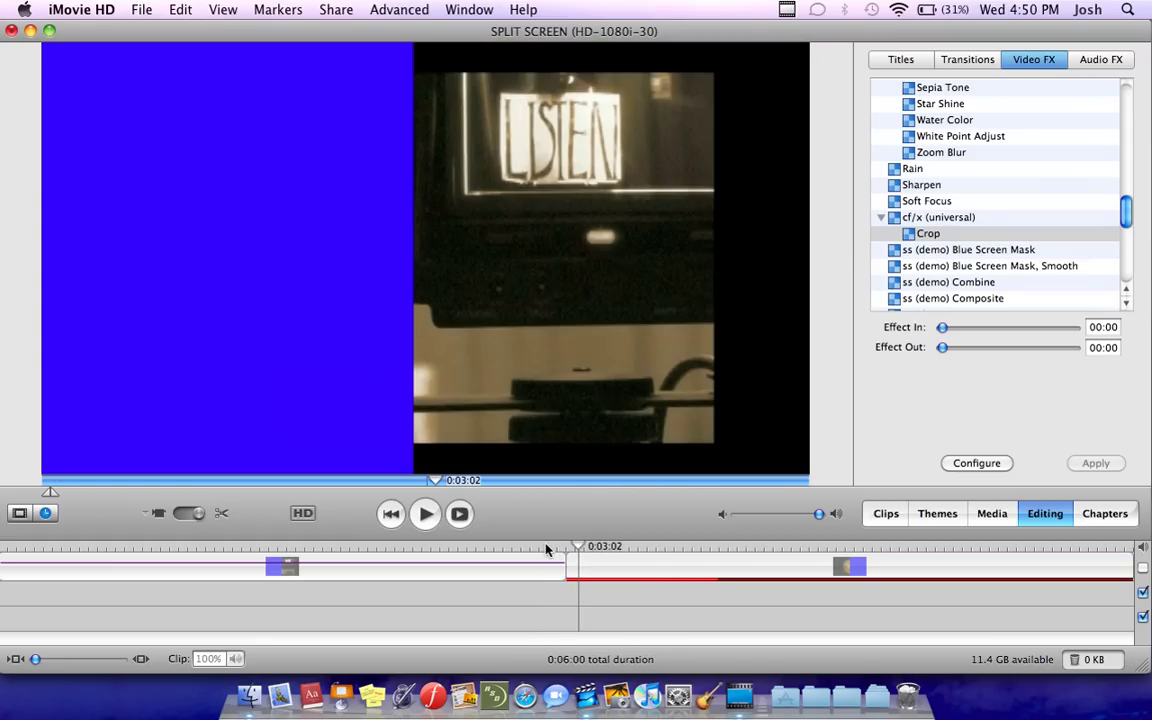
click(567, 548)
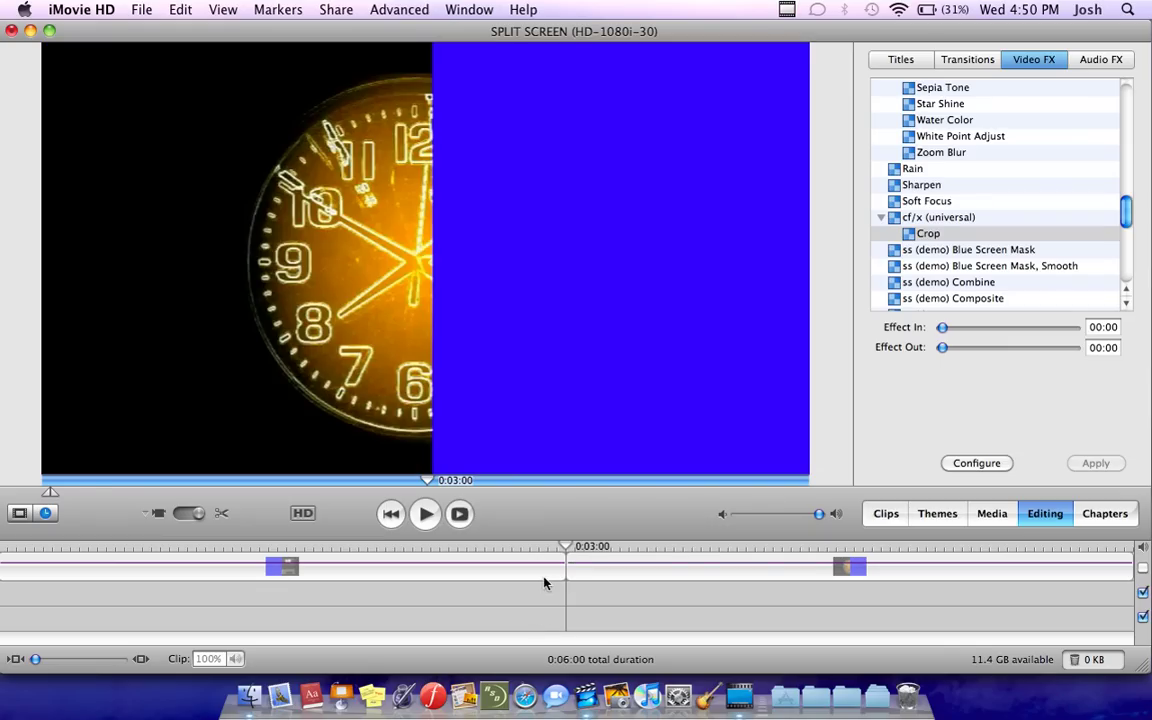
Save the project, reselect Shot 1, and scroll Video FX down to ss Blue Screen
click(545, 578)
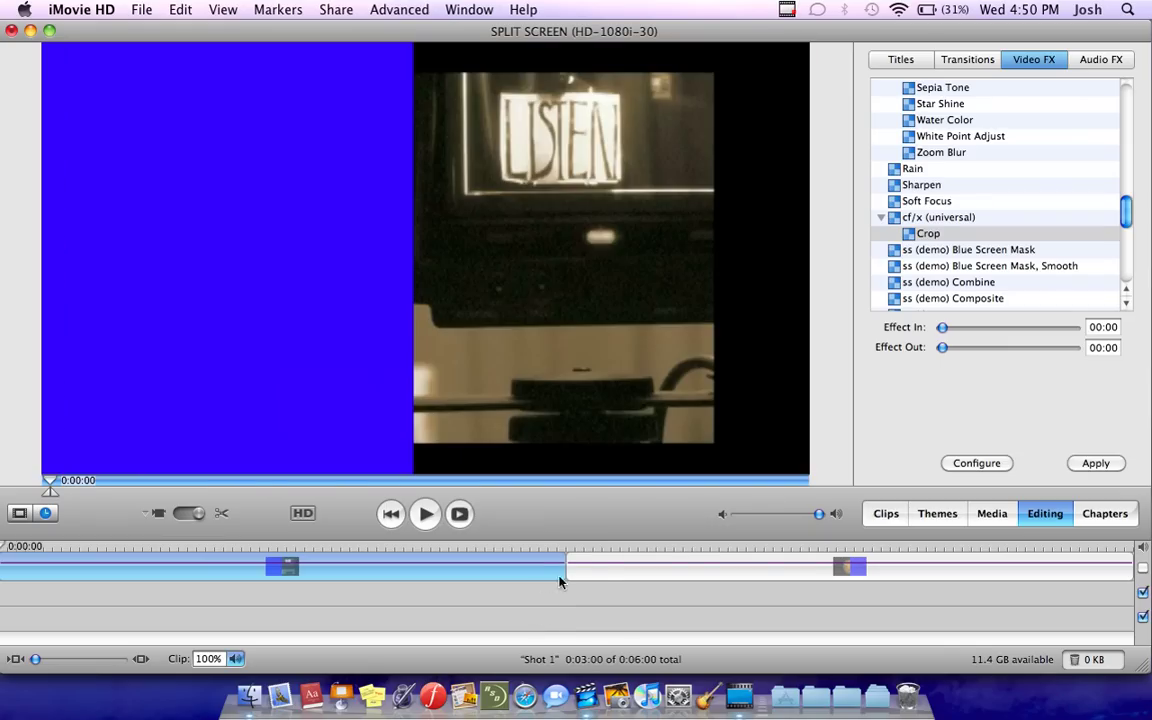
click(604, 577)
key(super+s)
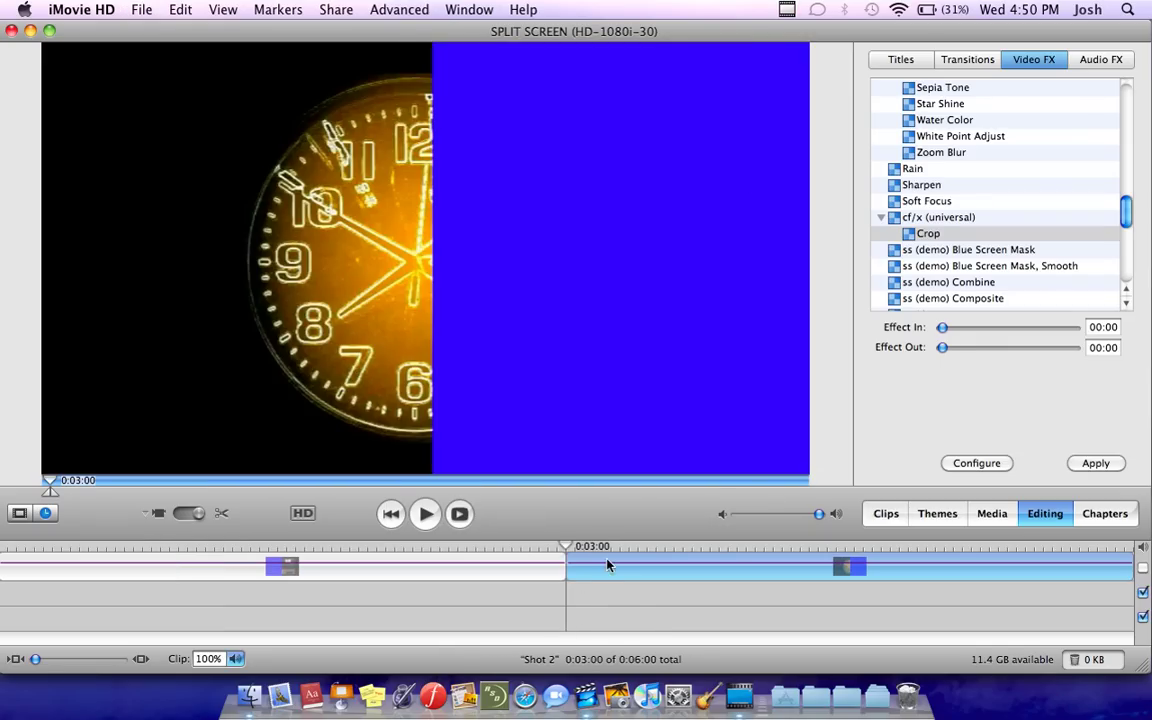
click(493, 585)
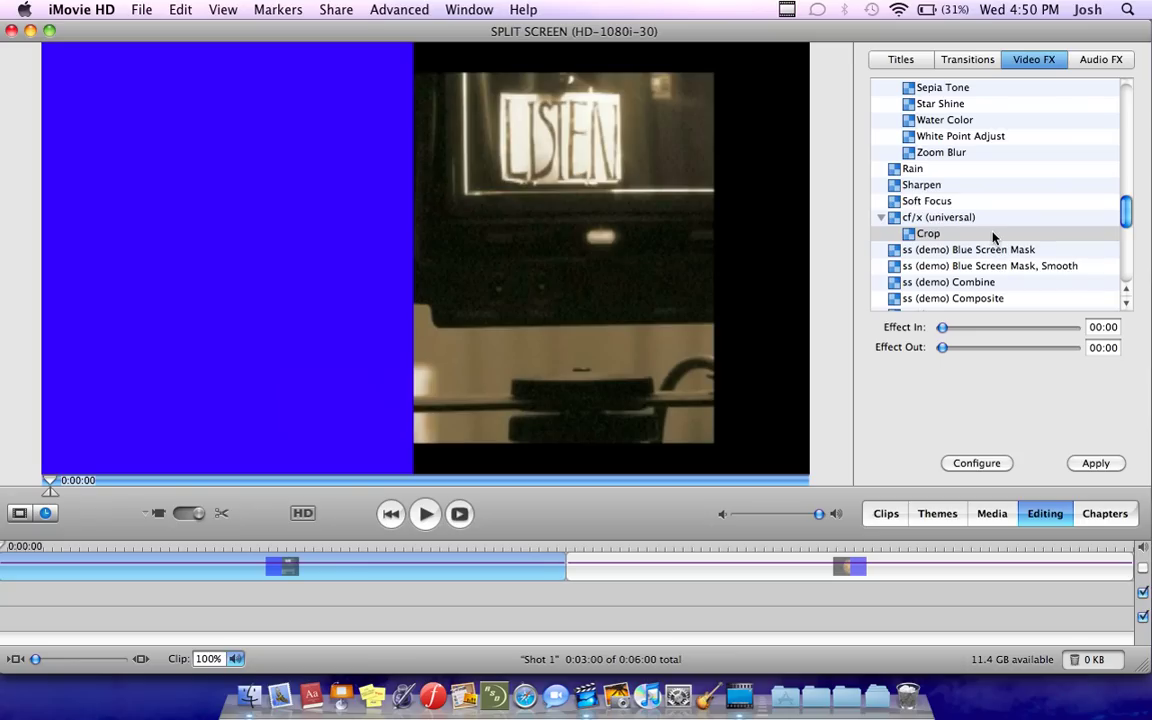
scroll(993, 236, down, 8)
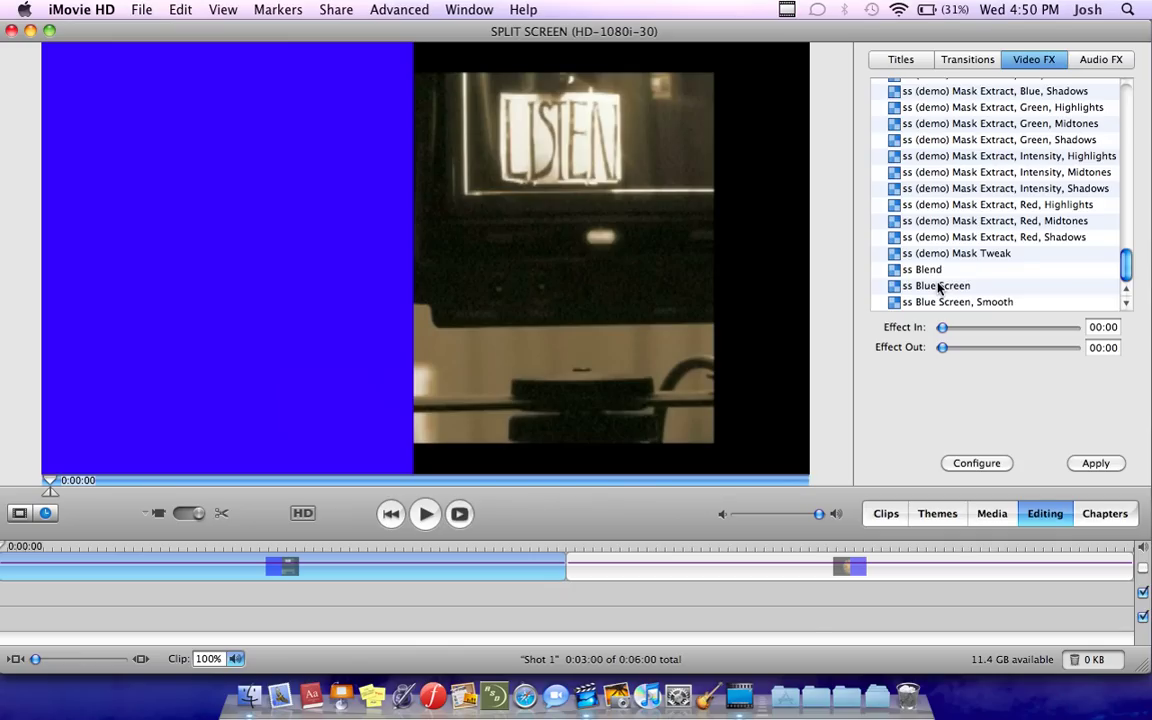
Pick the ss Blue Screen effect in Video FX with both the clock and LISTEN clips selected
click(942, 237)
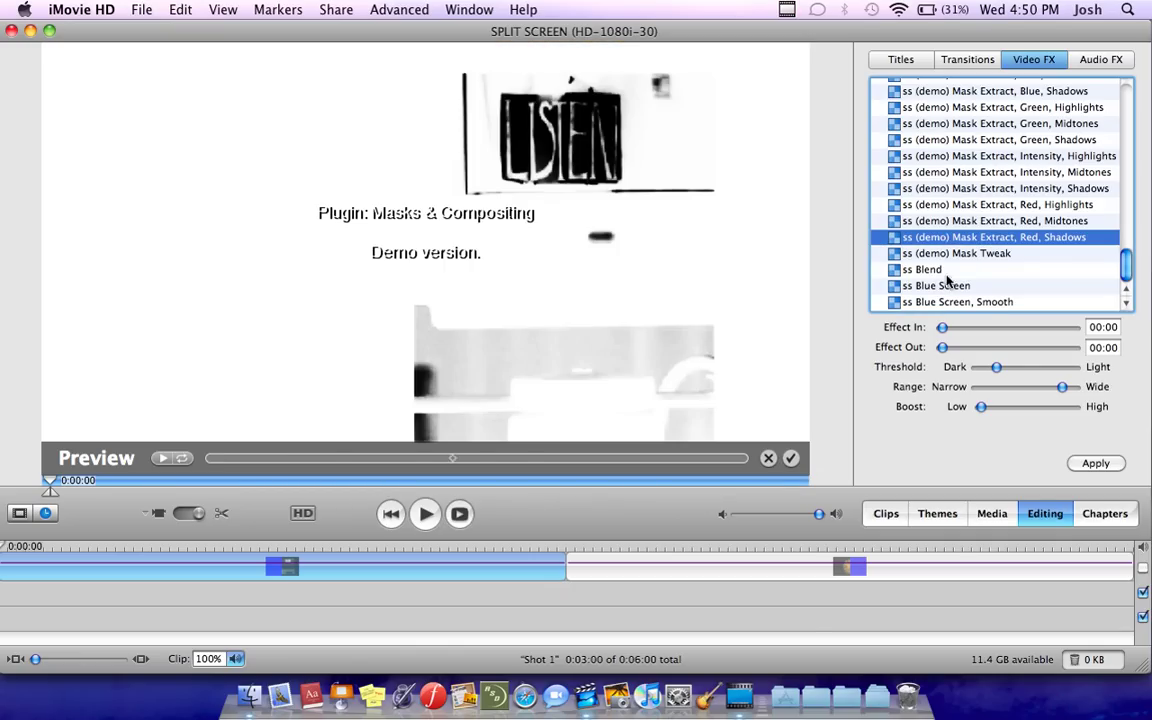
click(947, 286)
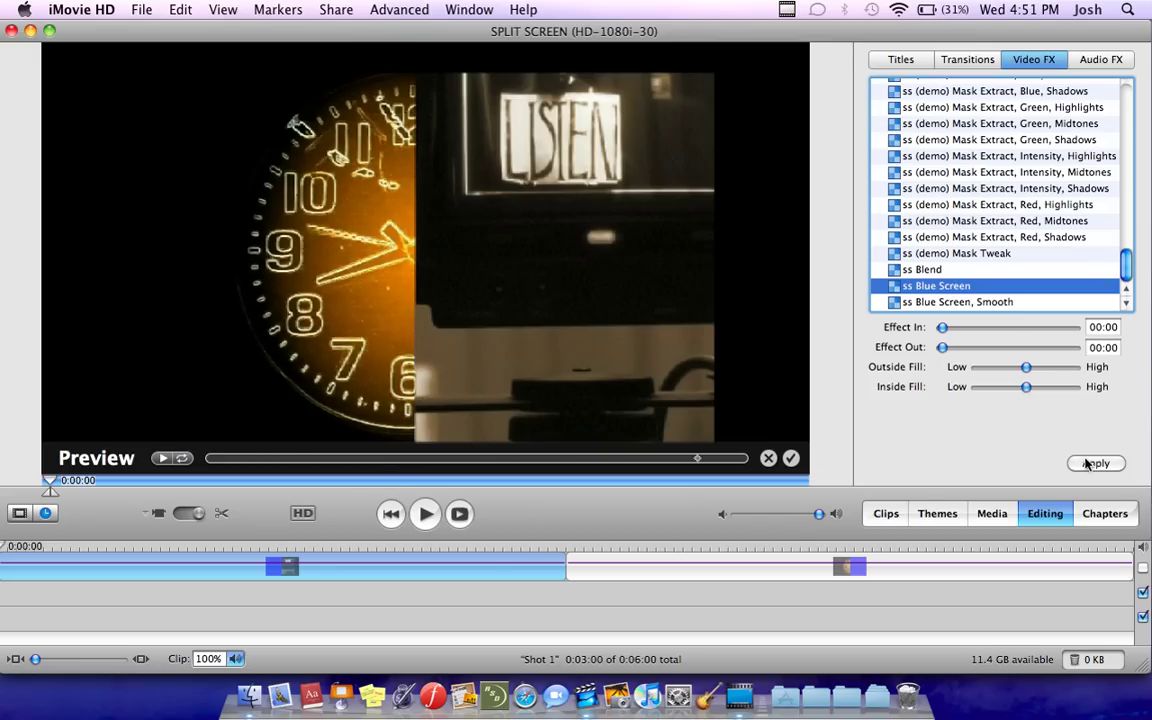
key(super+a)
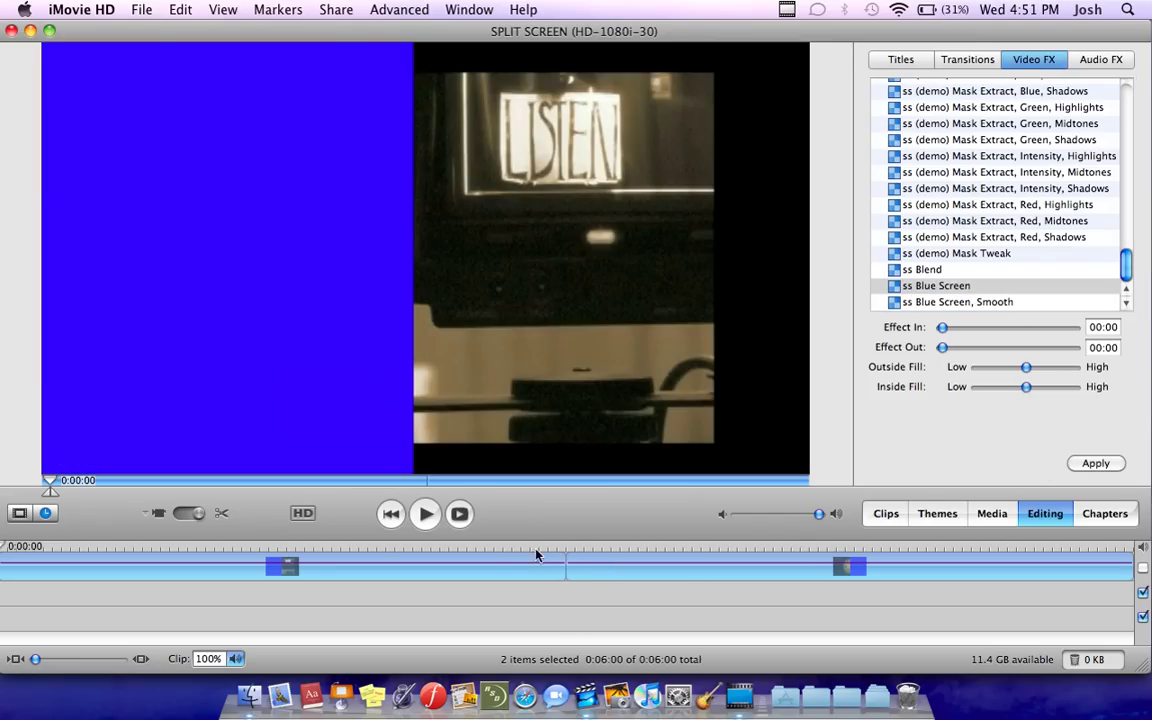
click(586, 571)
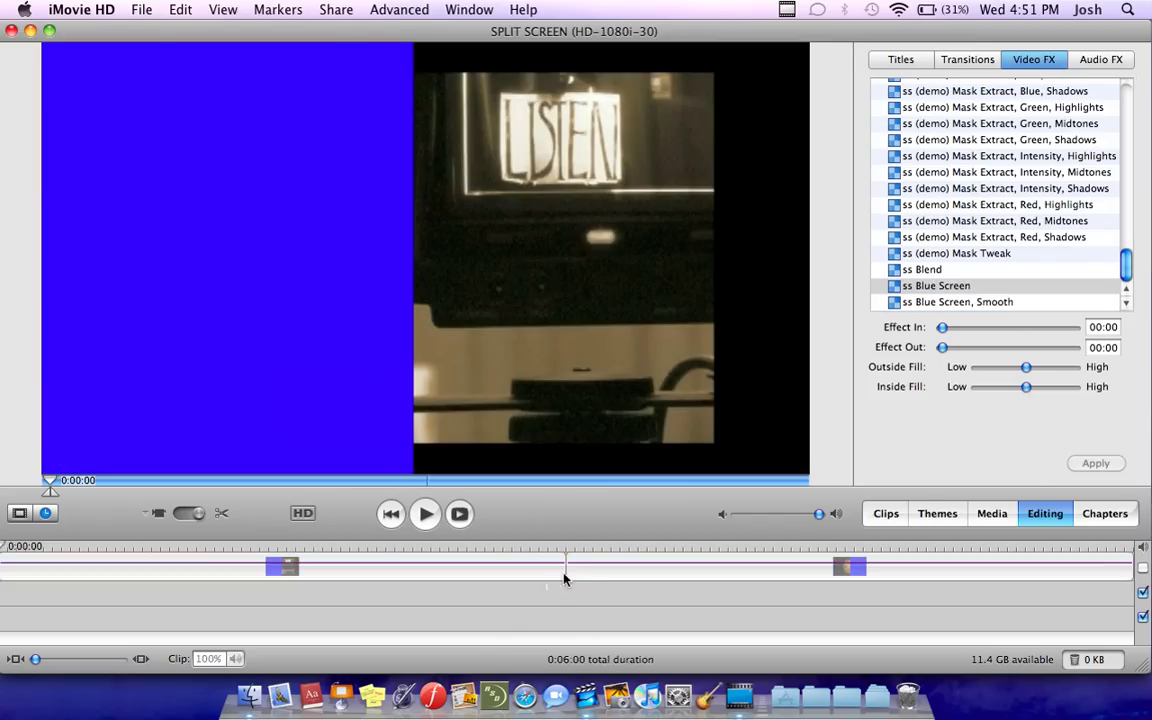
key(super+a)
click(1015, 288)
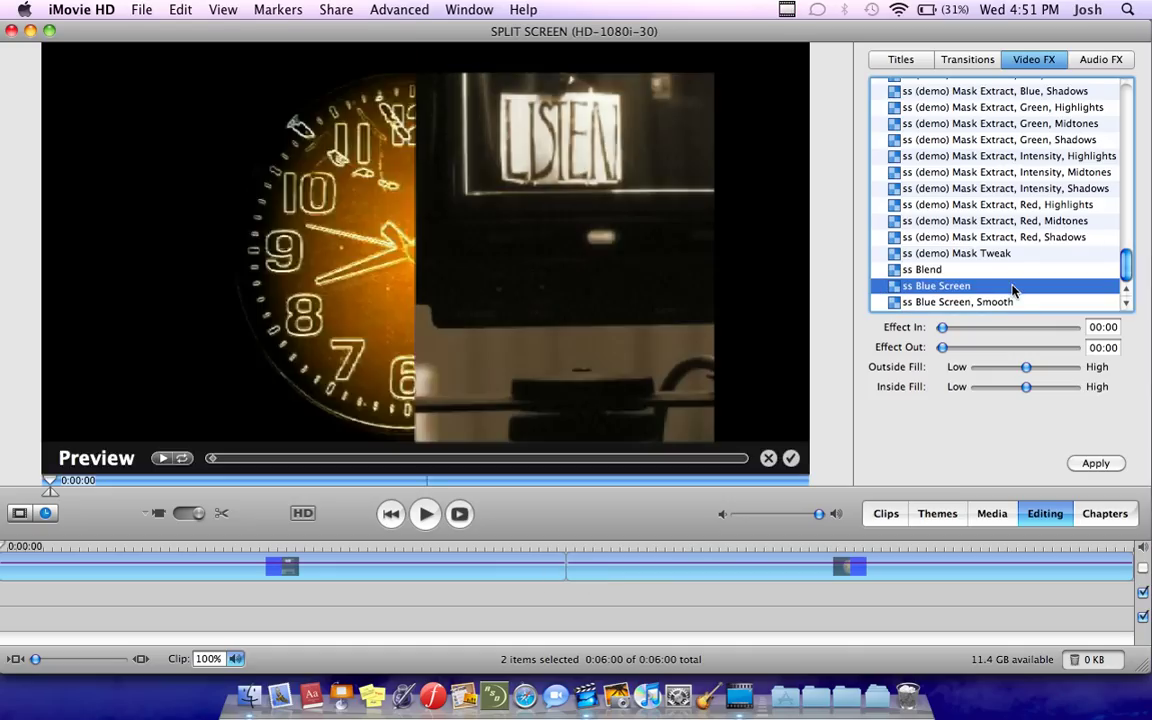
Apply ss Blue Screen to both clips and let it render the clock-beside-LISTEN composite
click(1082, 464)
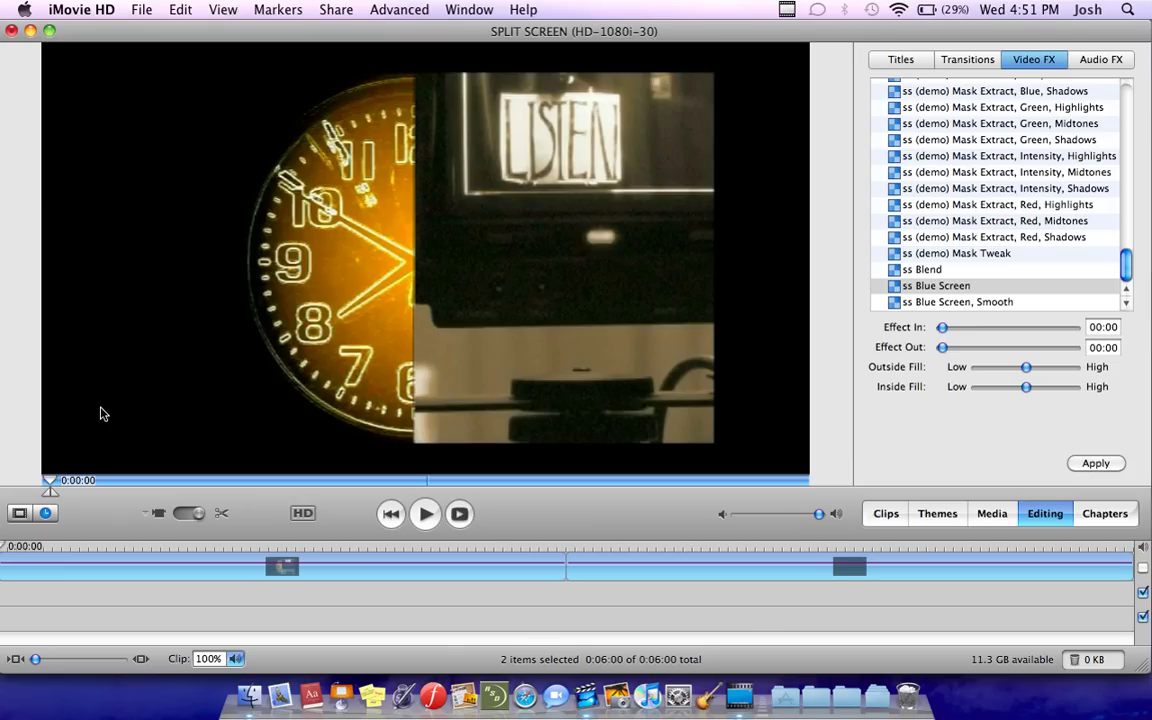
Deselect the rendered clips and delete the redundant second clip from the movie
click(90, 545)
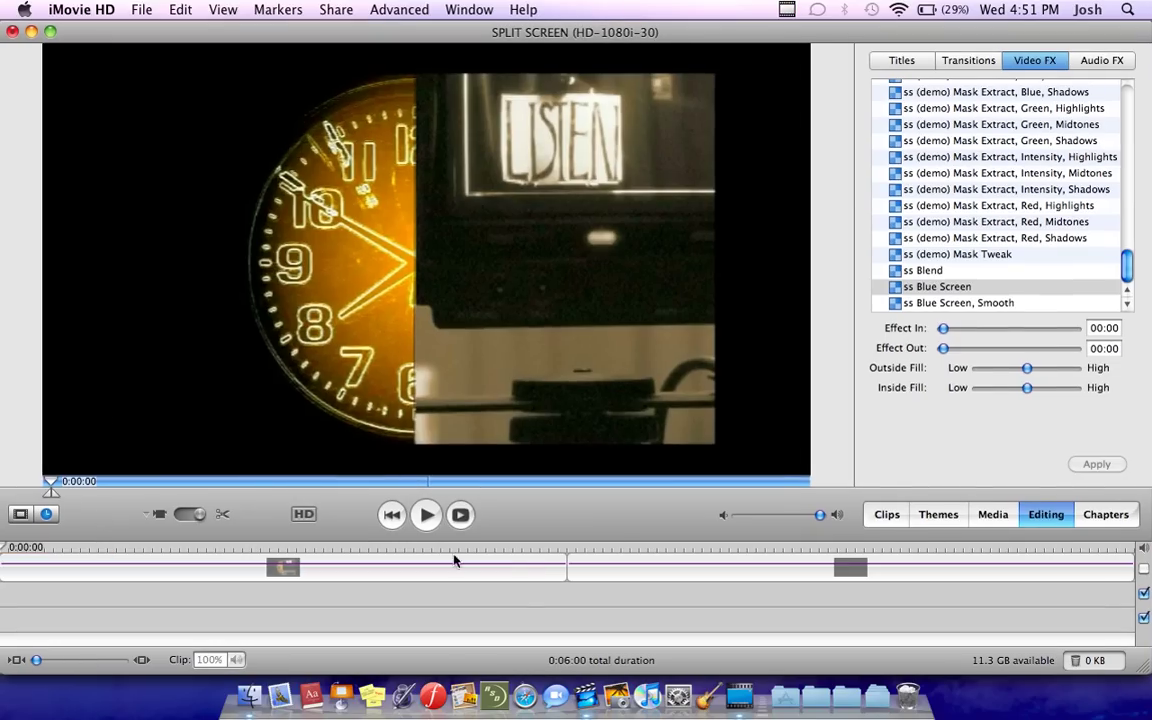
click(571, 552)
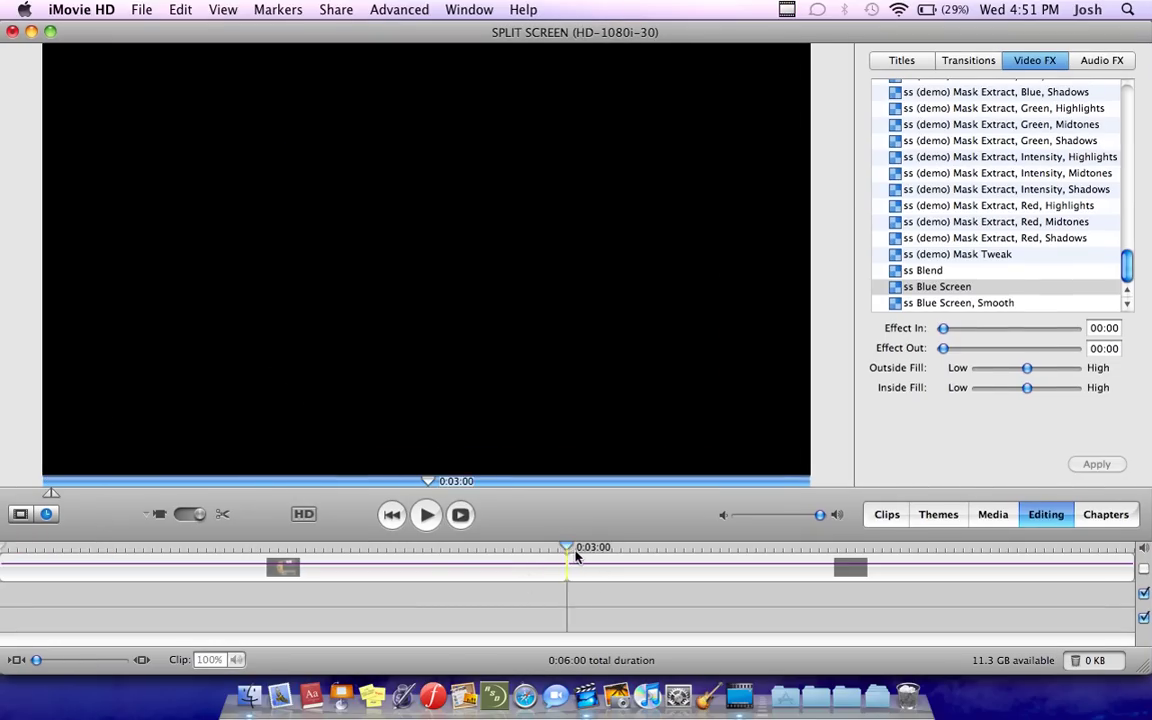
click(575, 575)
key(Delete)
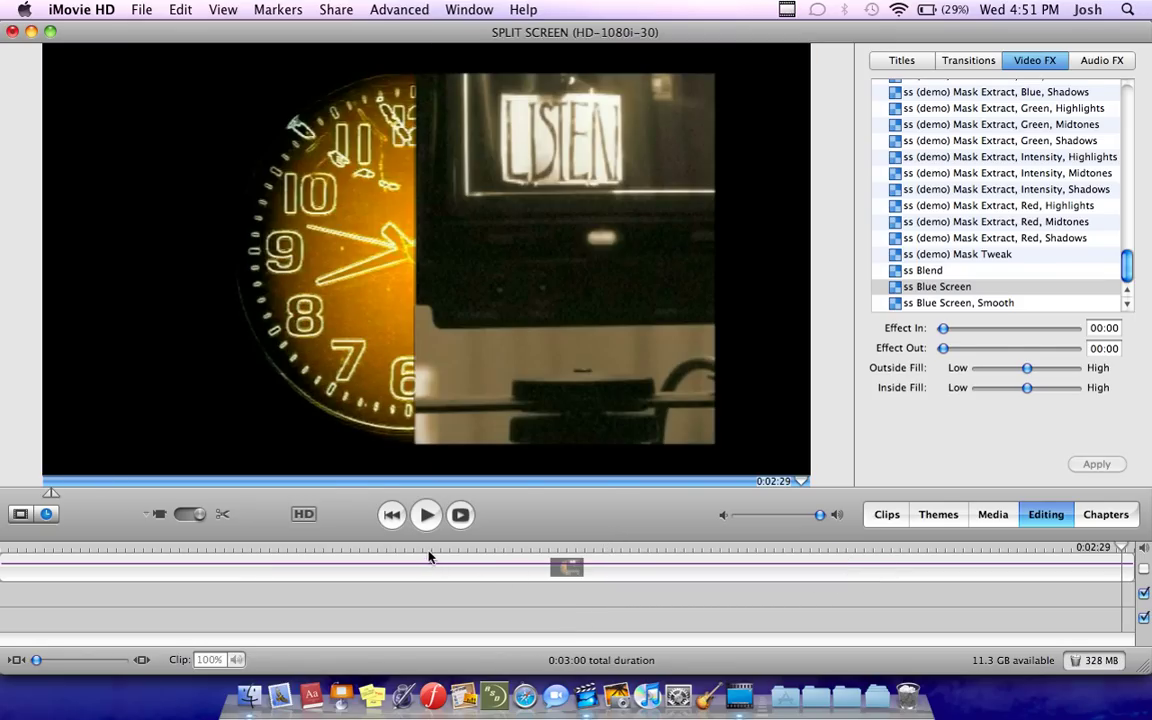
Play the 3:00 split-screen movie from the start and save the SPLIT SCREEN project
drag(429, 555, 26, 419)
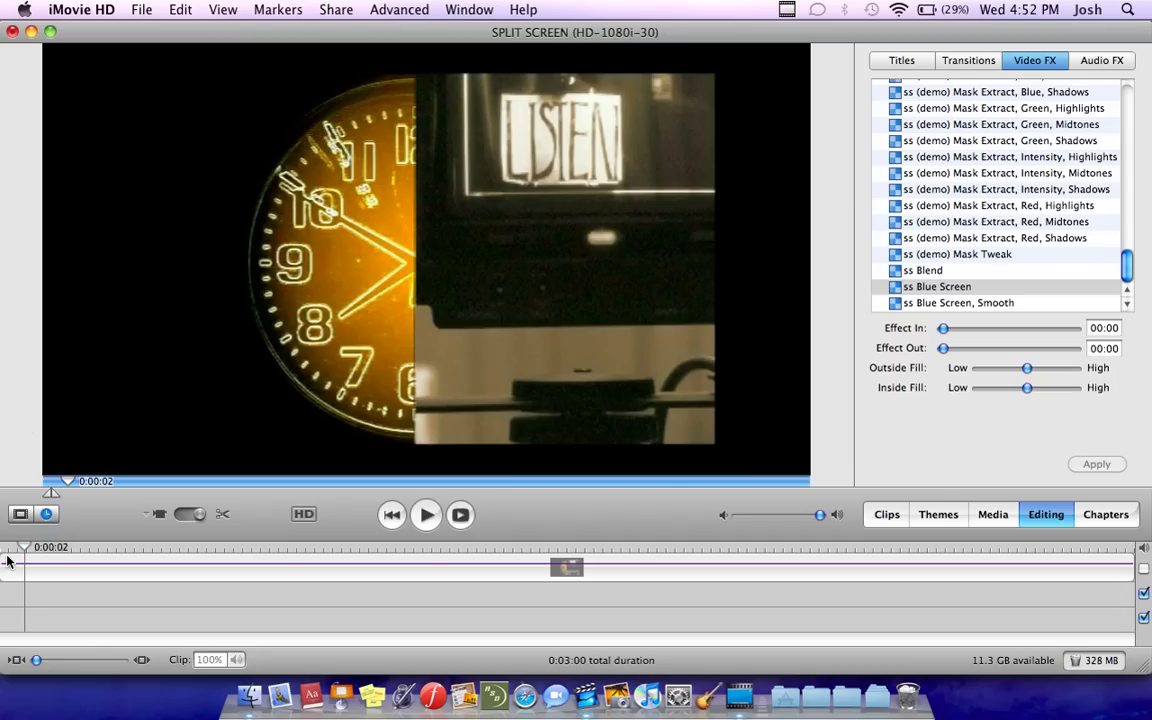
click(3, 549)
key(space)
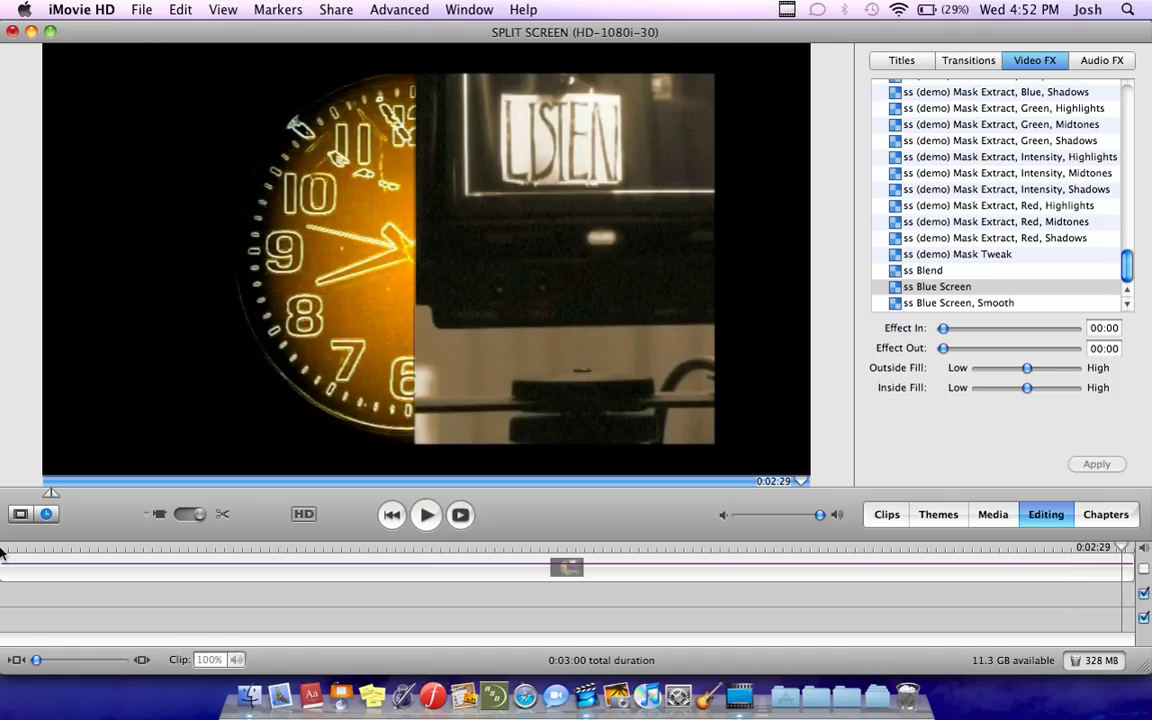
key(super+s)
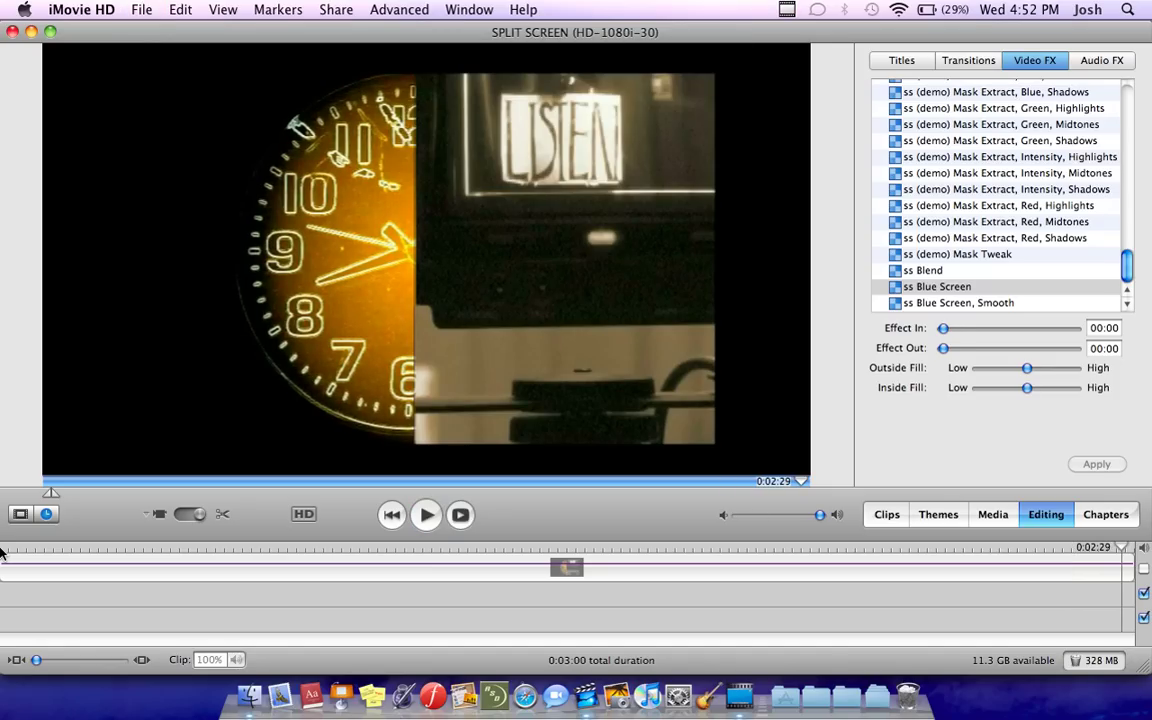